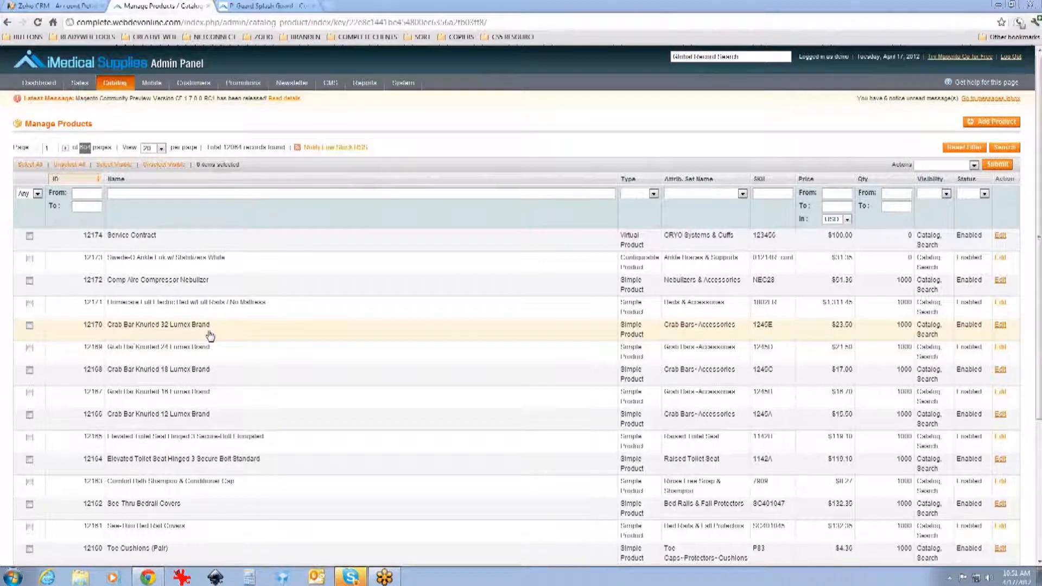
Open the prices of the product Swede-O Ankle Lok w/ Stabilizers White and look at its regular price.
{"action": "left_click", "coordinate": [138, 241]}
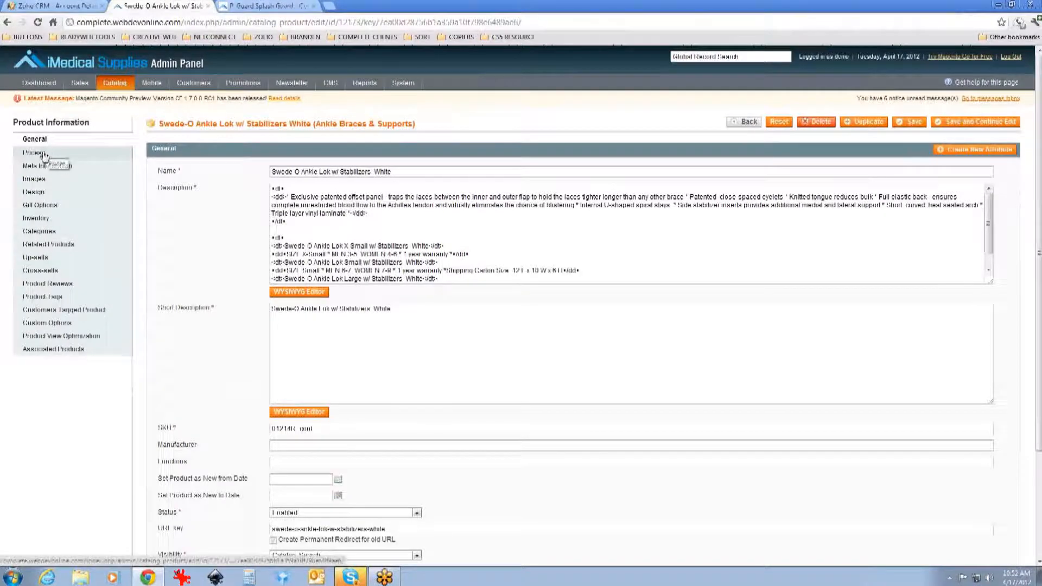
{"action": "left_click", "coordinate": [44, 155]}
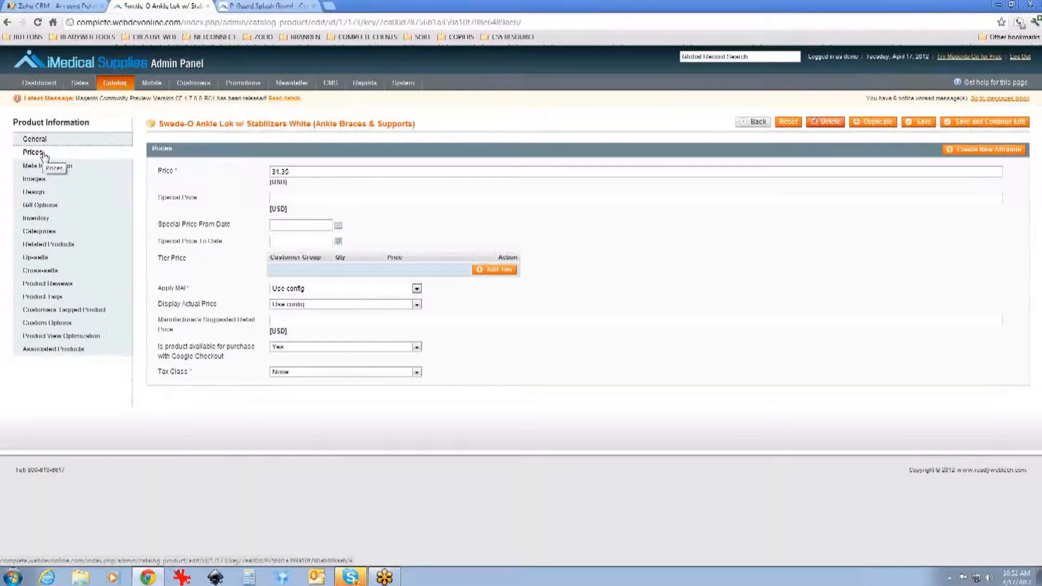
{"action": "left_click_drag", "start_coordinate": [298, 171], "coordinate": [245, 172]}
{"action": "key", "text": "Tab"}
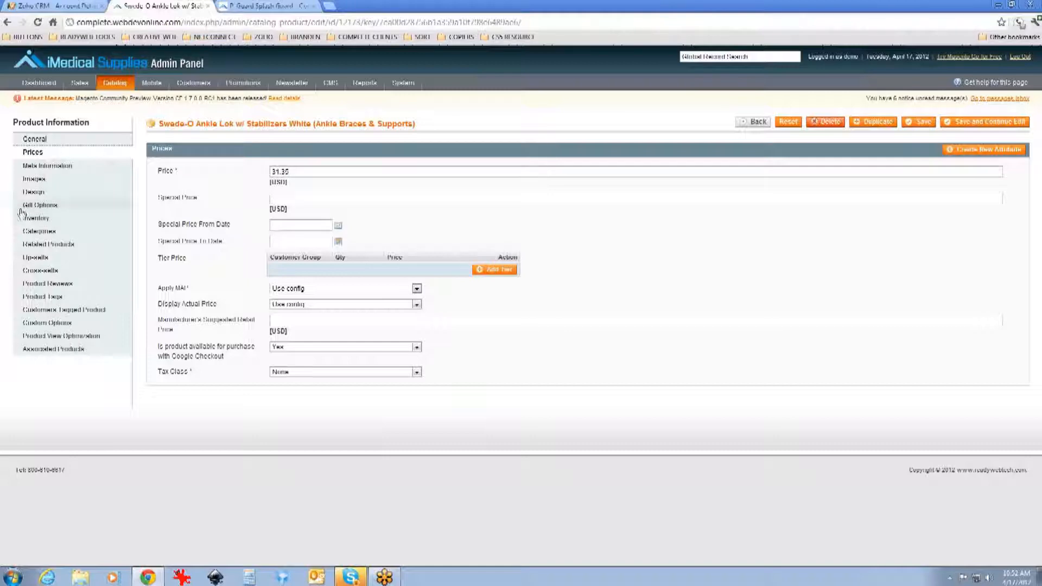
Enter a special price of 29.95 for the Swede-O Ankle Lok product.
{"action": "left_click", "coordinate": [313, 225]}
{"action": "left_click", "coordinate": [314, 197]}
{"action": "type", "text": "20"}
{"action": "type", "text": ".9"}
{"action": "type", "text": "5"}
Open TheFind feed's attributes map and look at its feed code listing.
{"action": "mouse_move", "coordinate": [109, 91]}
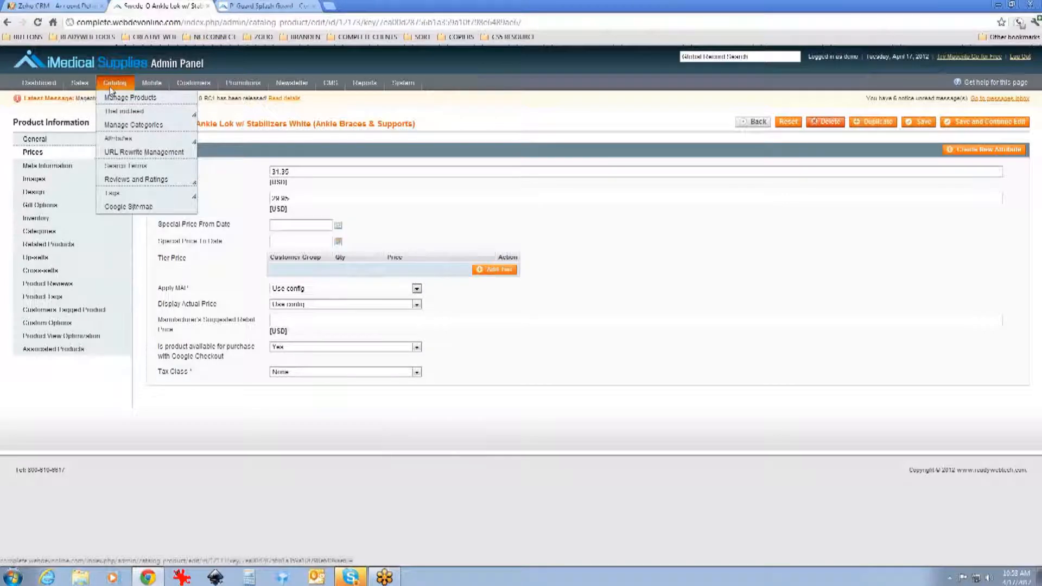
{"action": "mouse_move", "coordinate": [113, 114]}
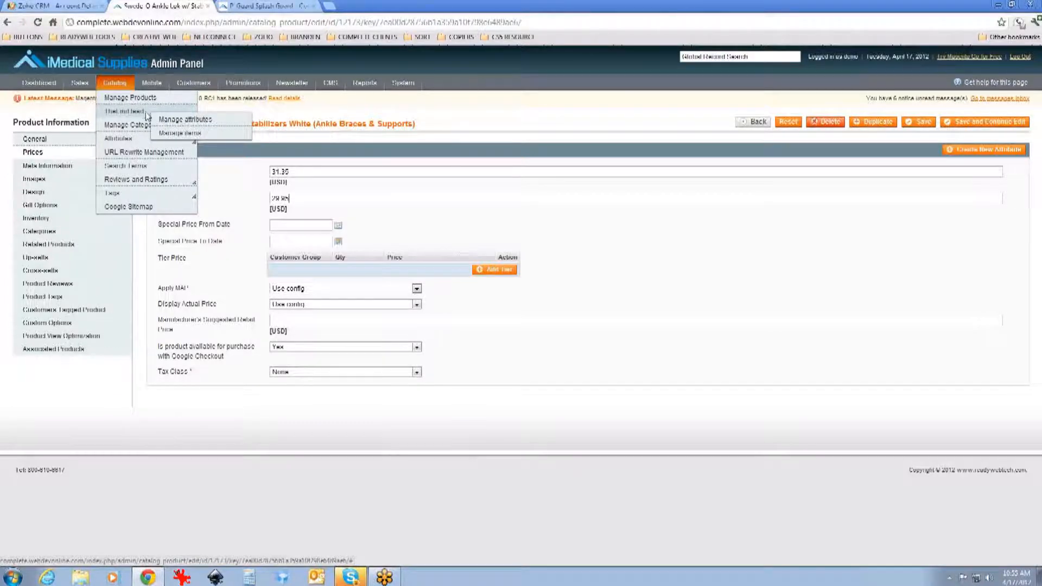
{"action": "left_click", "coordinate": [163, 120]}
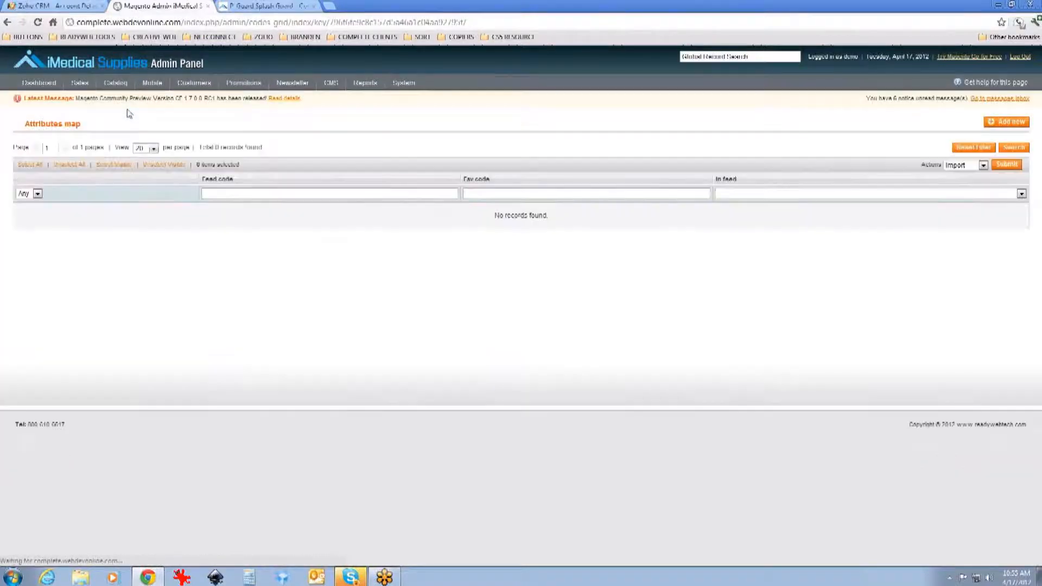
{"action": "left_click", "coordinate": [221, 193]}
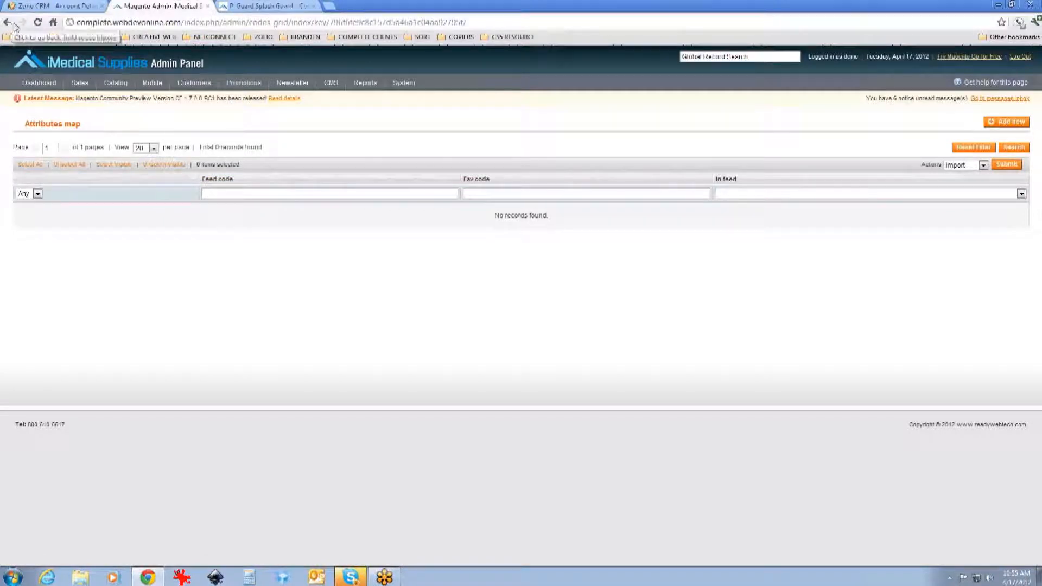
Open category management and look through the tree of categories under Default Category.
{"action": "mouse_move", "coordinate": [135, 82]}
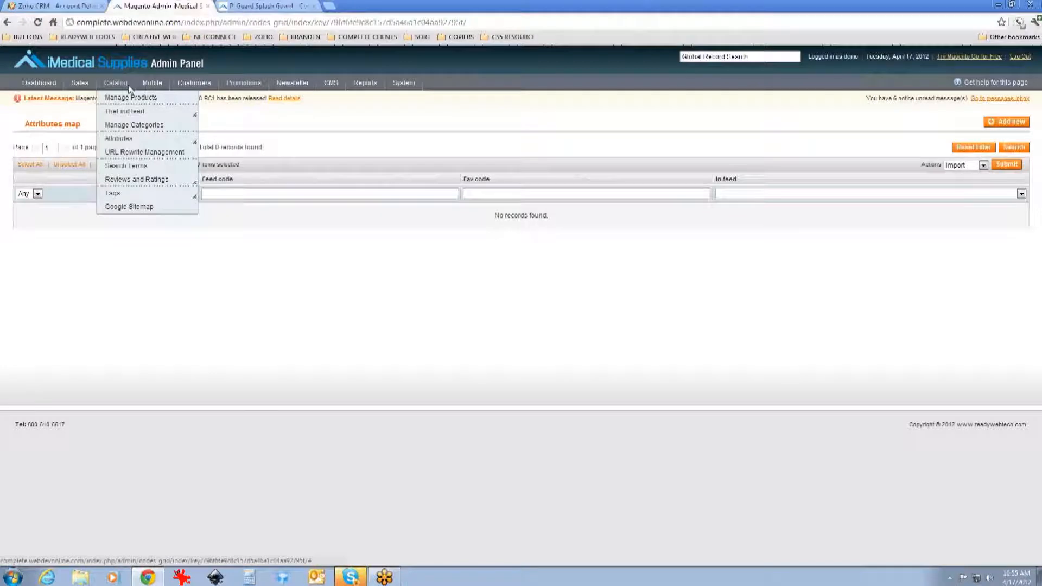
{"action": "mouse_move", "coordinate": [130, 114]}
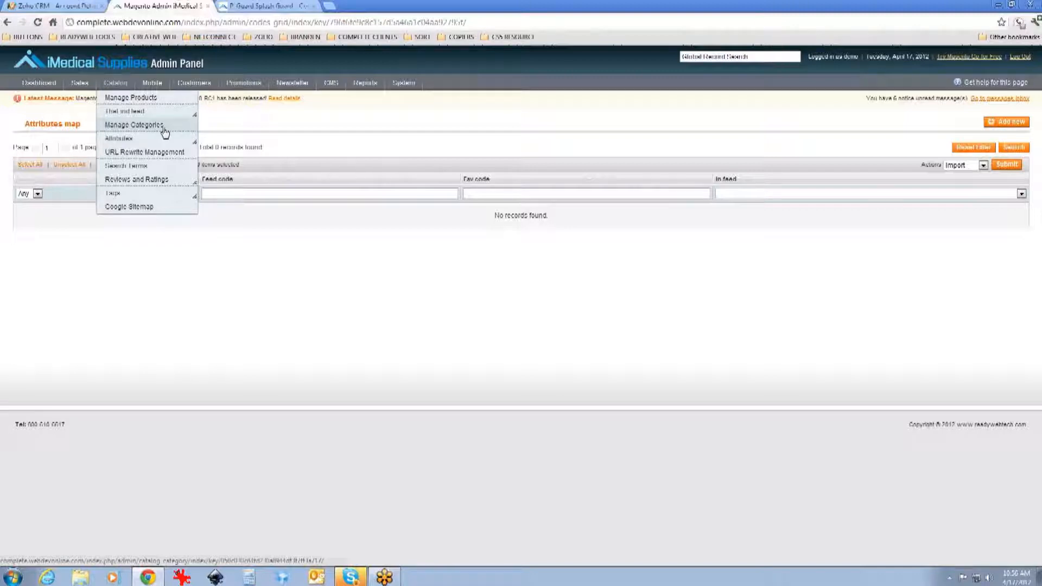
{"action": "left_click", "coordinate": [165, 133]}
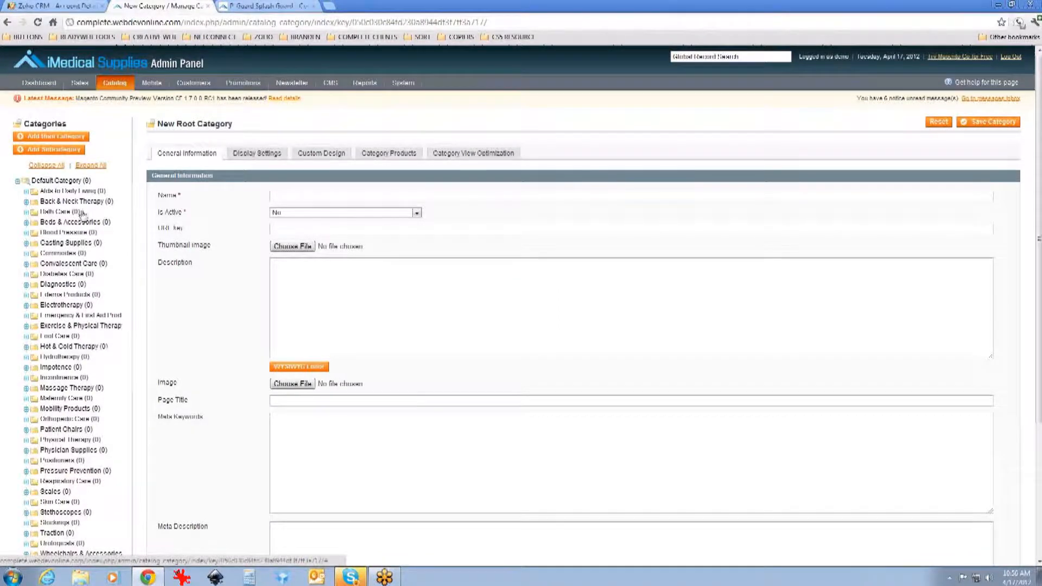
{"action": "scroll", "coordinate": [75, 222], "scroll_direction": "down", "scroll_amount": 4}
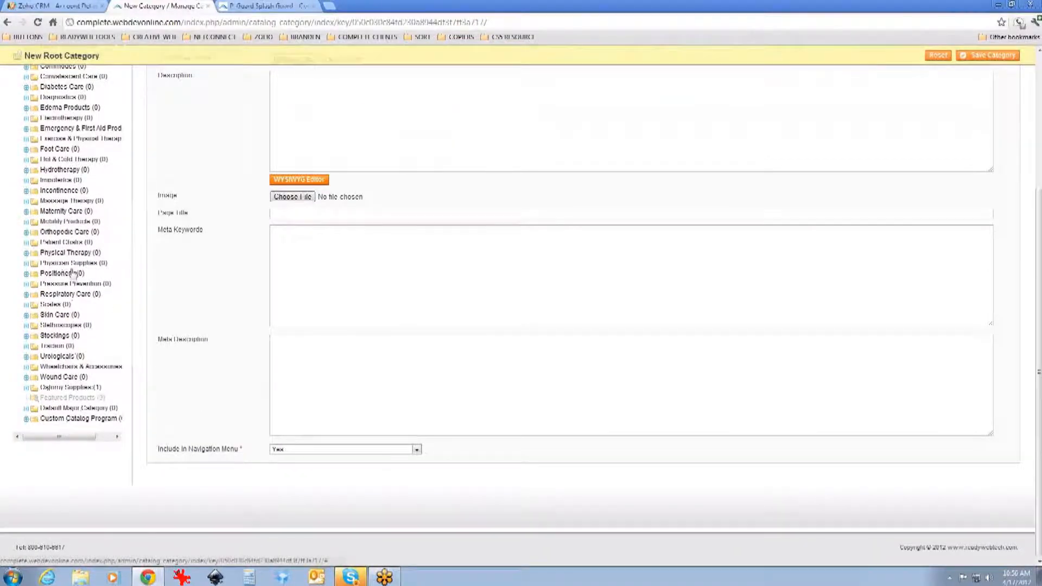
{"action": "scroll", "coordinate": [111, 122], "scroll_direction": "up", "scroll_amount": 1}
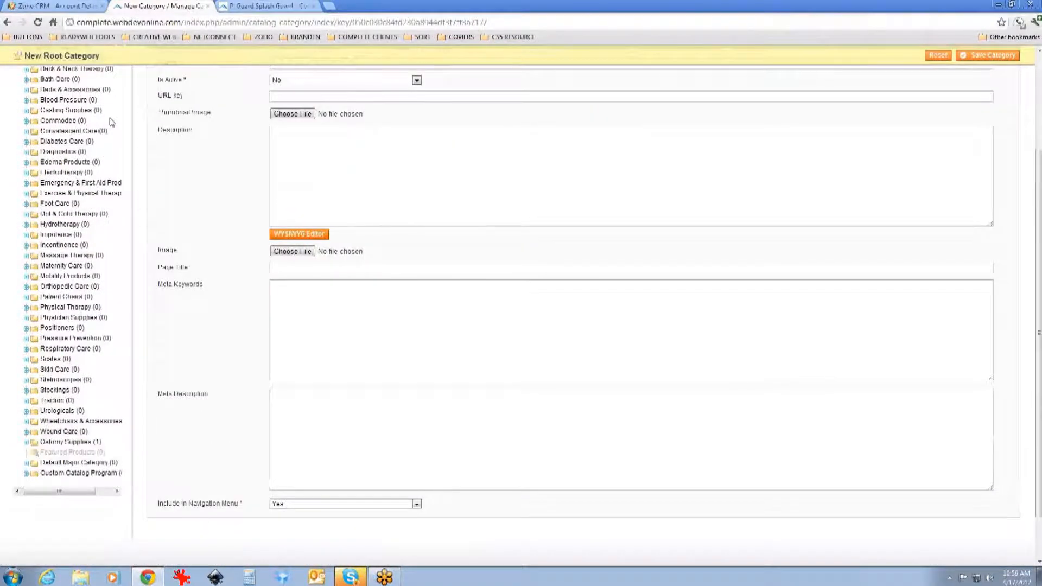
{"action": "scroll", "coordinate": [111, 122], "scroll_direction": "up", "scroll_amount": 1}
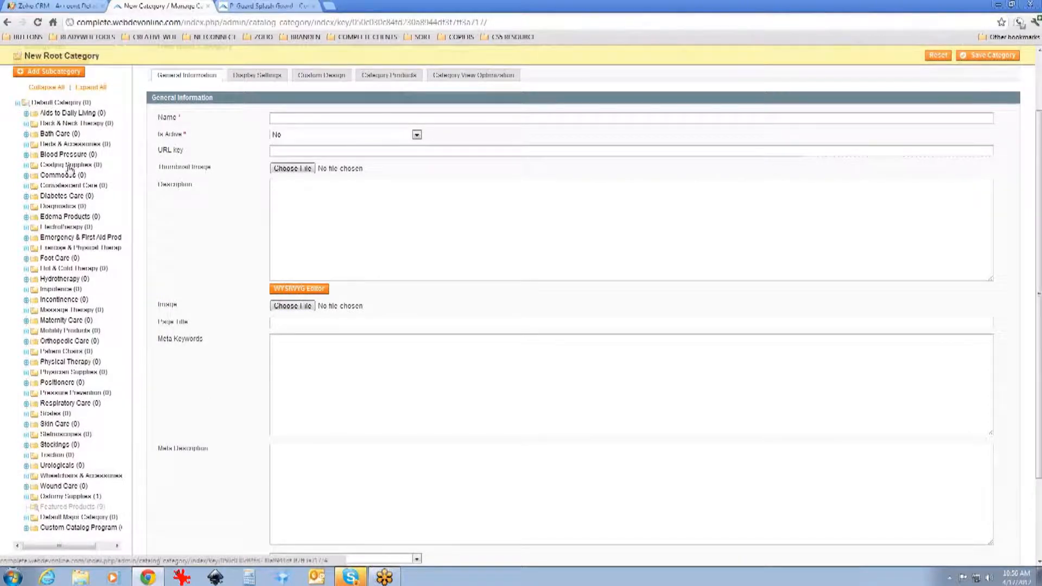
{"action": "scroll", "coordinate": [70, 169], "scroll_direction": "up", "scroll_amount": 1}
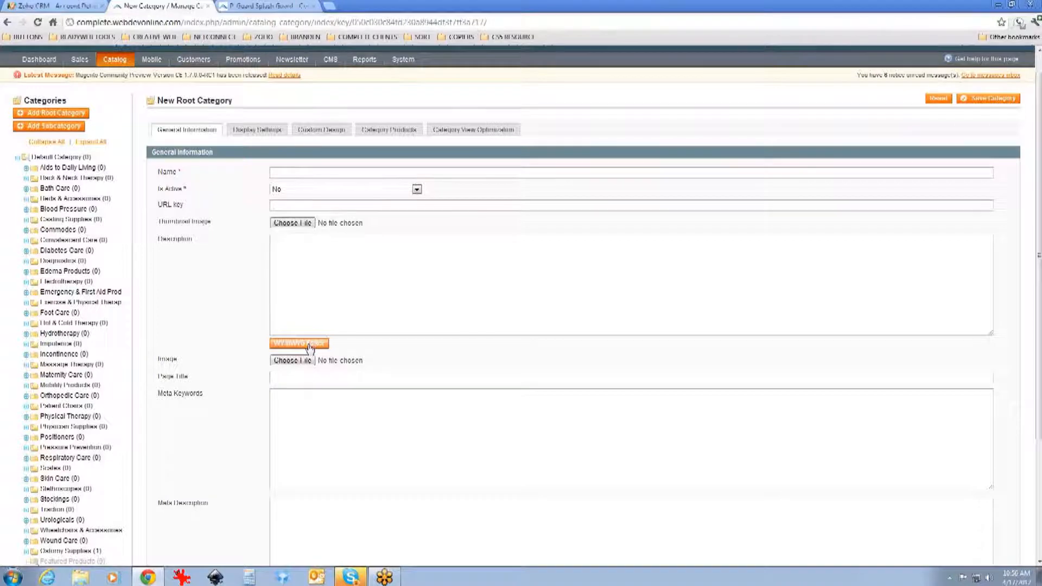
Review the new root category's general information fields and its display settings.
{"action": "scroll", "coordinate": [312, 250], "scroll_direction": "down", "scroll_amount": 1}
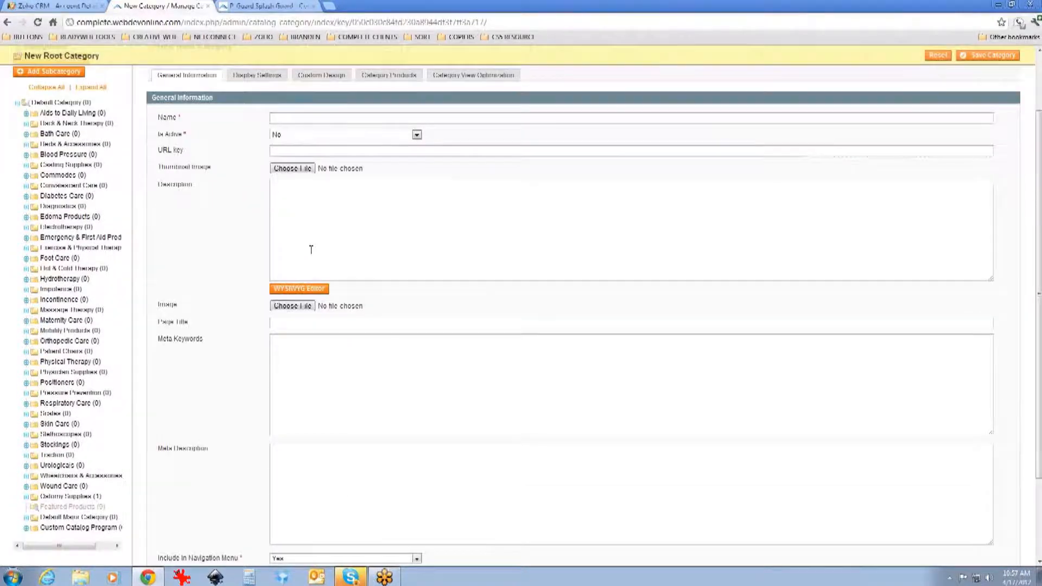
{"action": "scroll", "coordinate": [311, 249], "scroll_direction": "down", "scroll_amount": 1}
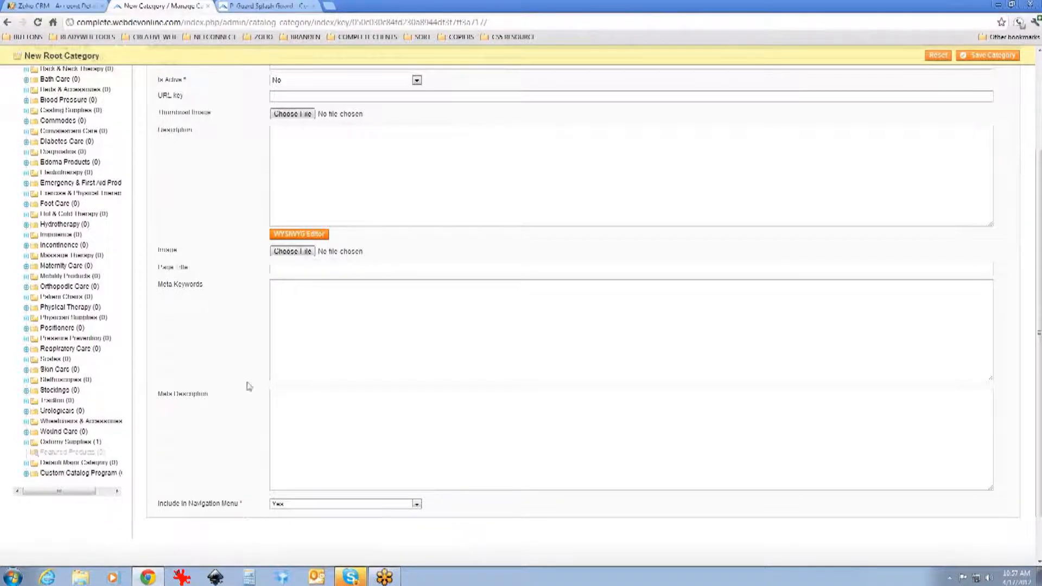
{"action": "scroll", "coordinate": [248, 386], "scroll_direction": "up", "scroll_amount": 2}
{"action": "left_click", "coordinate": [272, 132]}
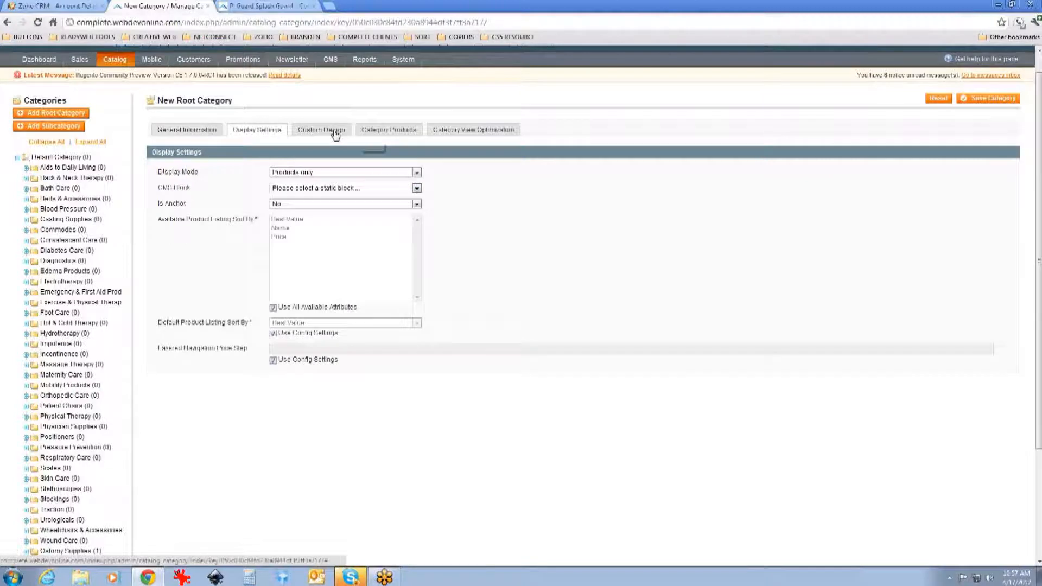
{"action": "left_click", "coordinate": [188, 134]}
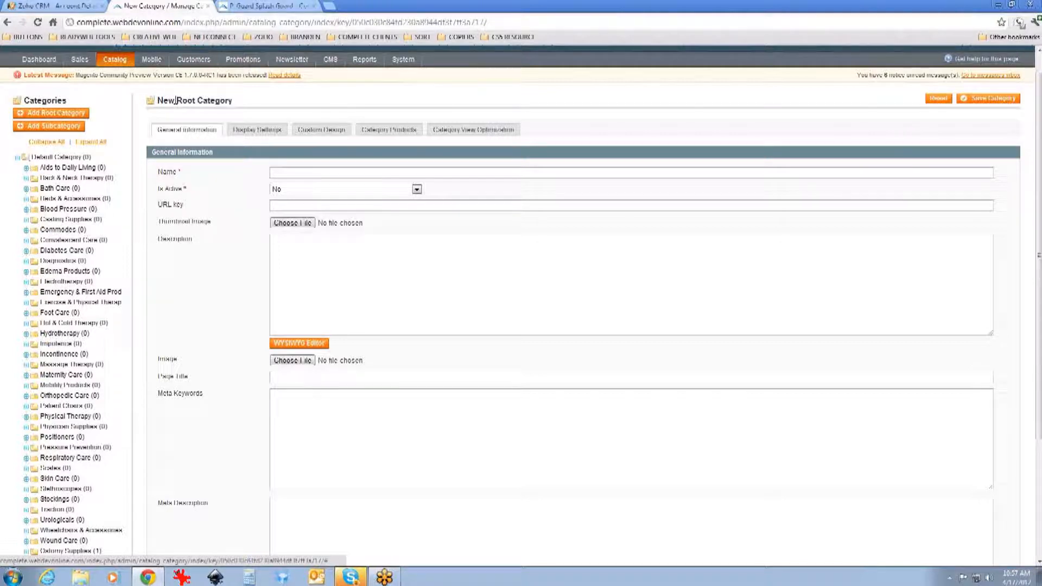
Open the list of product attributes to review their codes, labels and properties.
{"action": "mouse_move", "coordinate": [116, 67]}
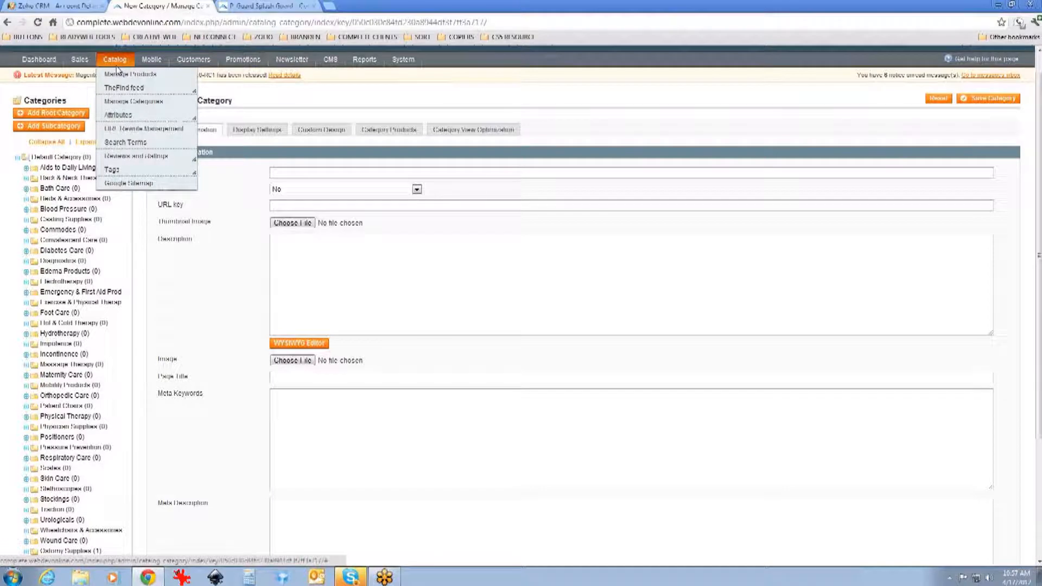
{"action": "mouse_move", "coordinate": [119, 115]}
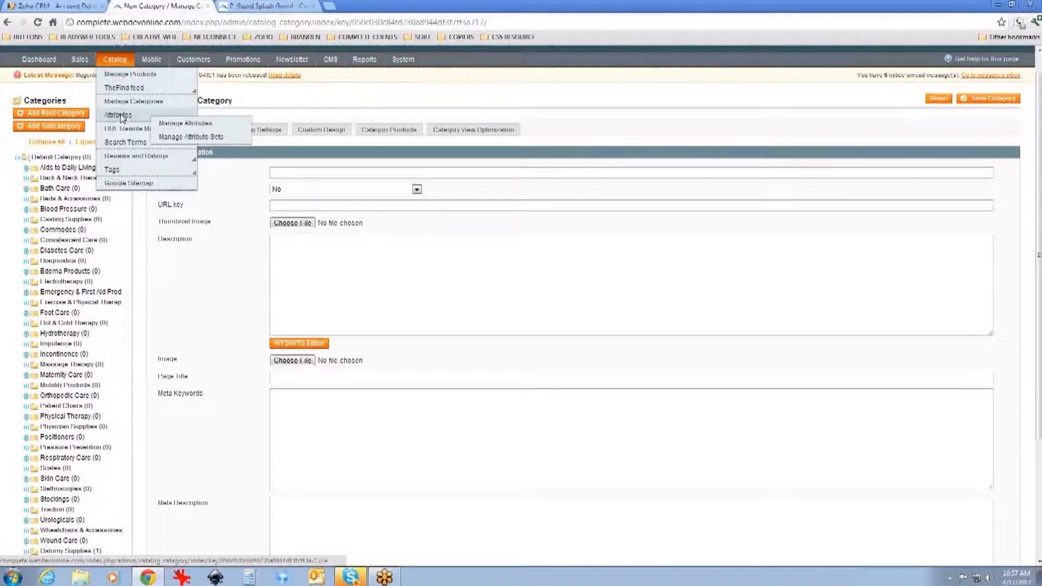
{"action": "left_click", "coordinate": [170, 124]}
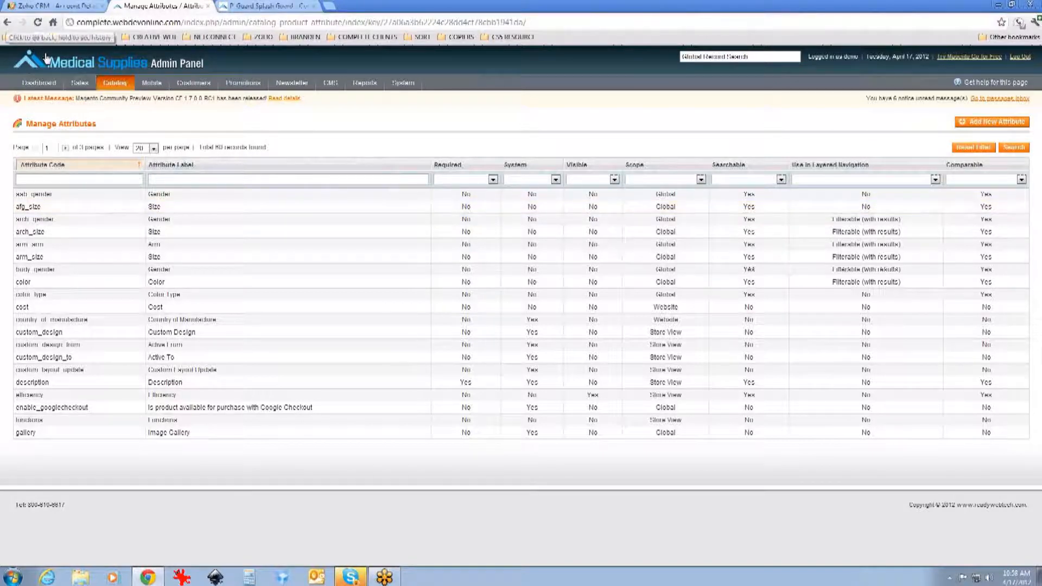
Open URL Rewrite Management to examine the request and target paths, and return to the attribute list.
{"action": "mouse_move", "coordinate": [102, 87]}
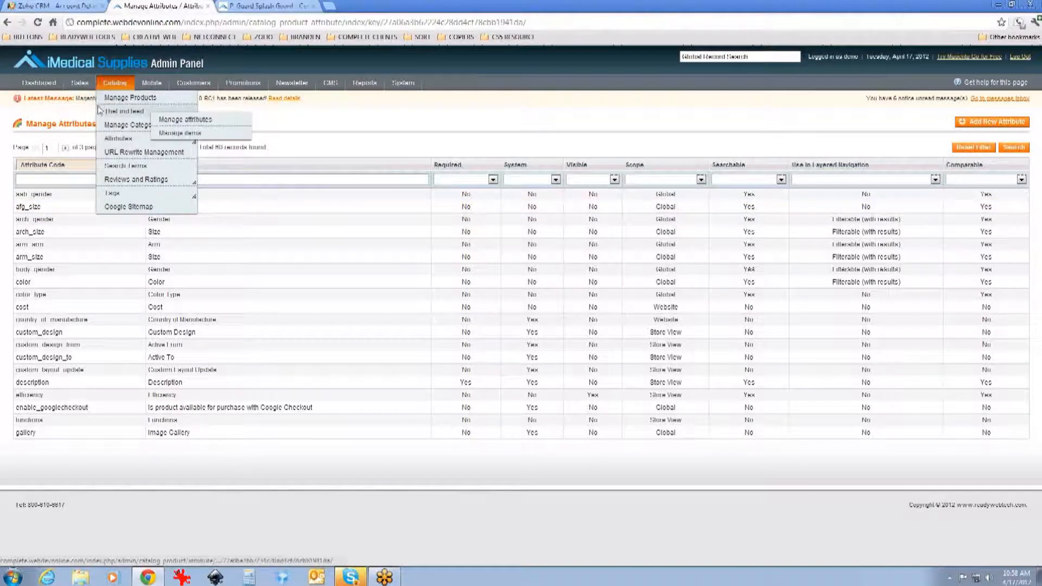
{"action": "left_click", "coordinate": [106, 154]}
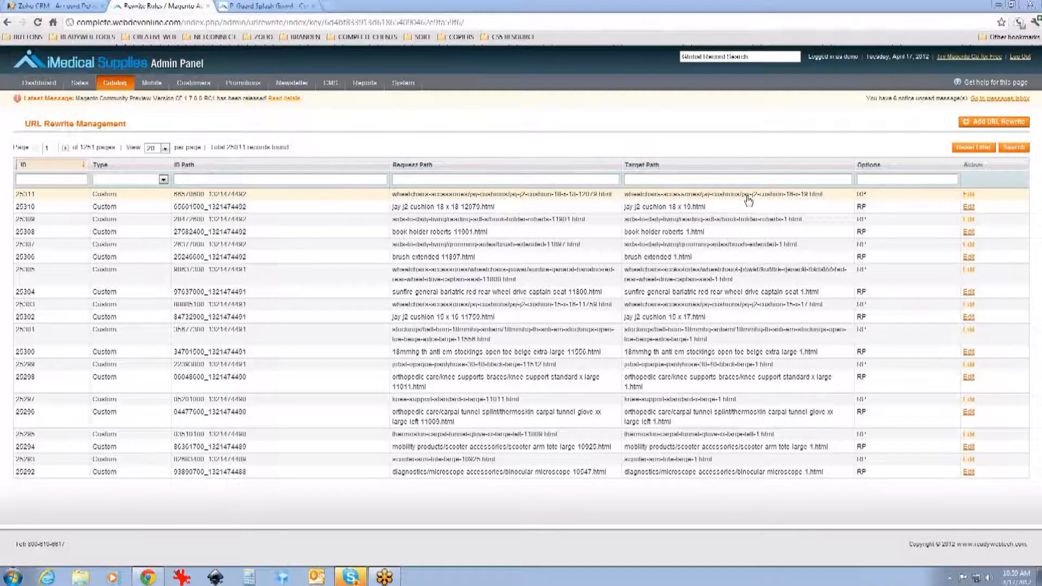
{"action": "left_click", "coordinate": [1011, 127]}
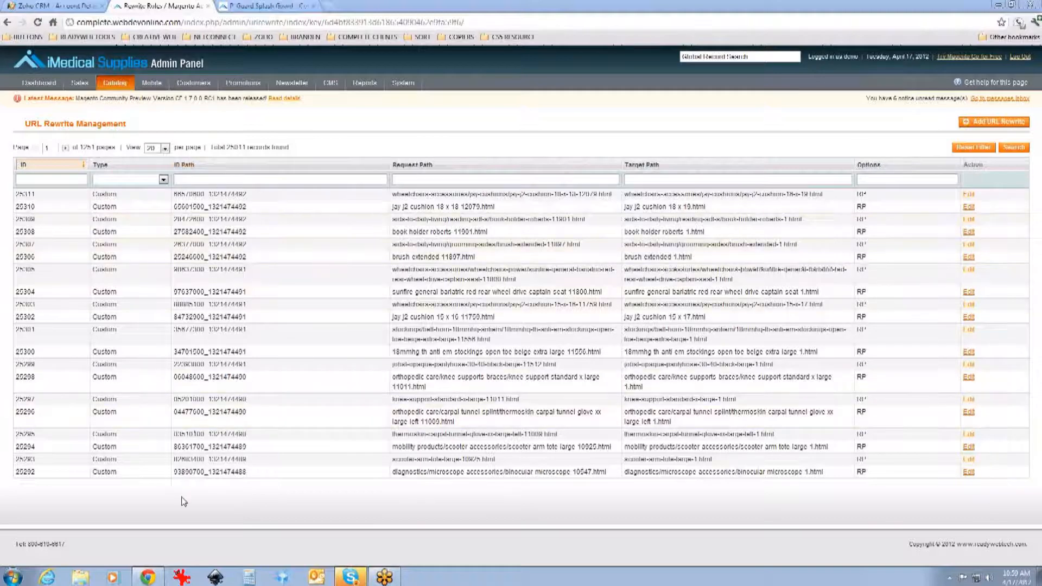
{"action": "left_click", "coordinate": [6, 23]}
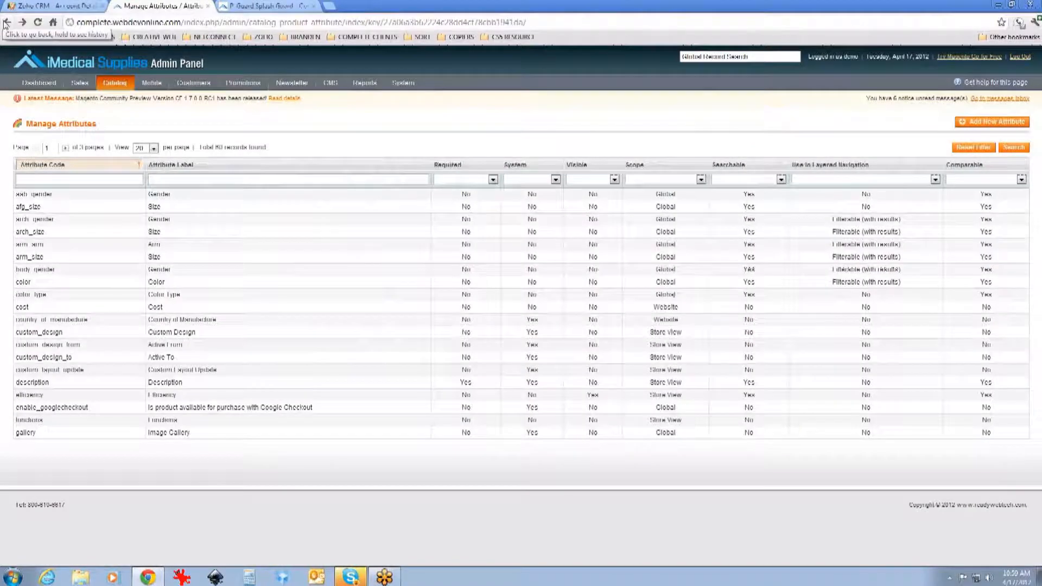
Open the catalog's search terms list to review the recorded search queries.
{"action": "mouse_move", "coordinate": [114, 82]}
{"action": "left_click", "coordinate": [111, 167]}
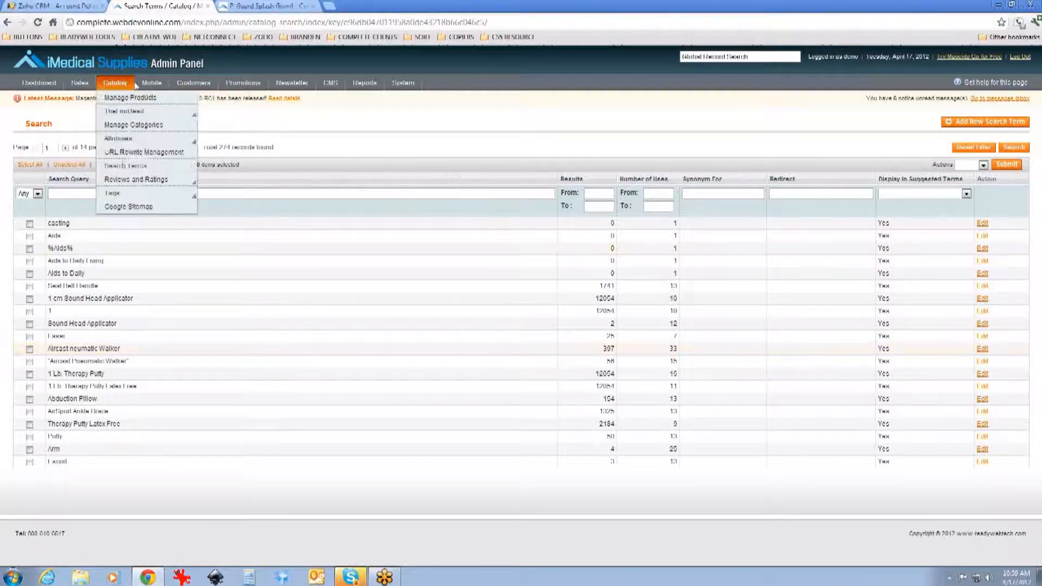
Return to the product list and show the product types available for filtering.
{"action": "mouse_move", "coordinate": [89, 86]}
{"action": "left_click", "coordinate": [109, 98]}
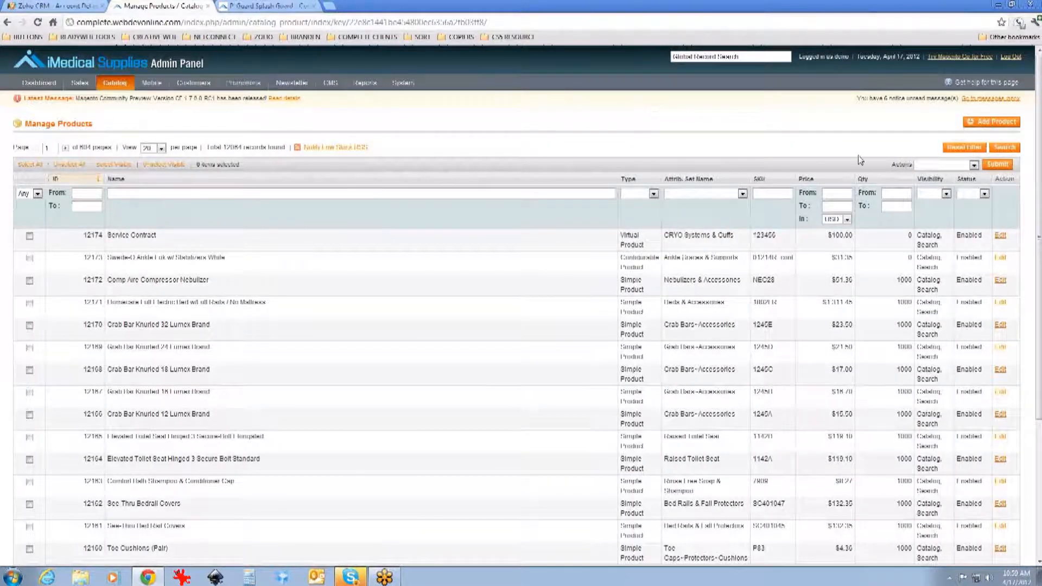
{"action": "left_click", "coordinate": [643, 194]}
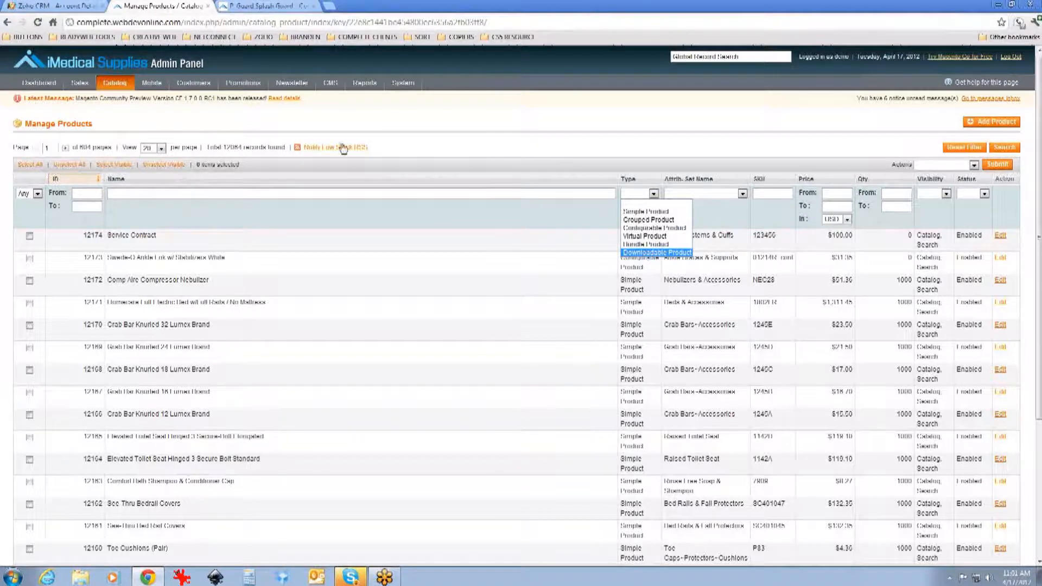
Open the 'Aids to Daily Living' search term and examine its query, synonym and redirect URL fields.
{"action": "mouse_move", "coordinate": [115, 85]}
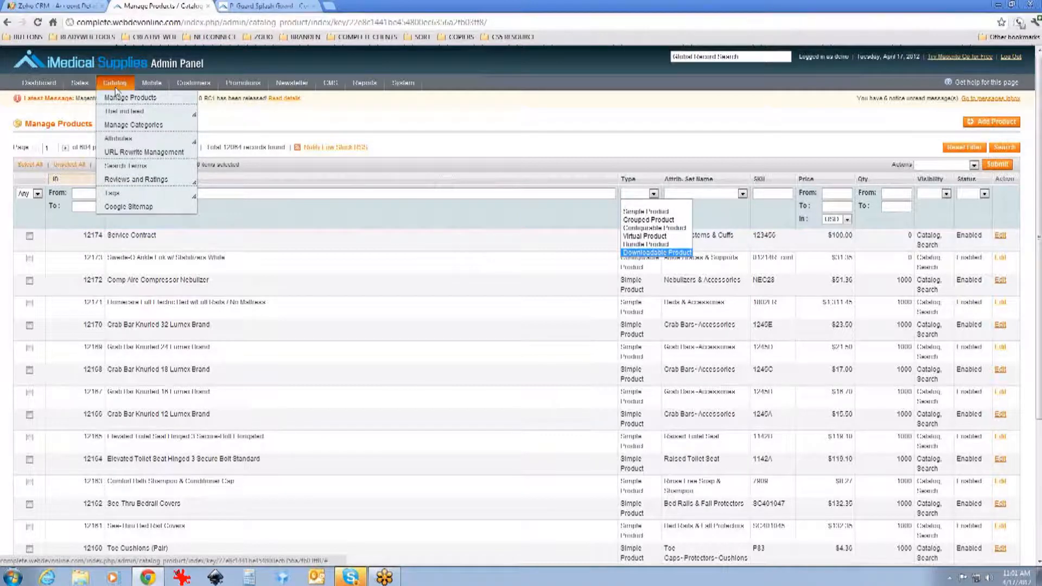
{"action": "left_click", "coordinate": [129, 166]}
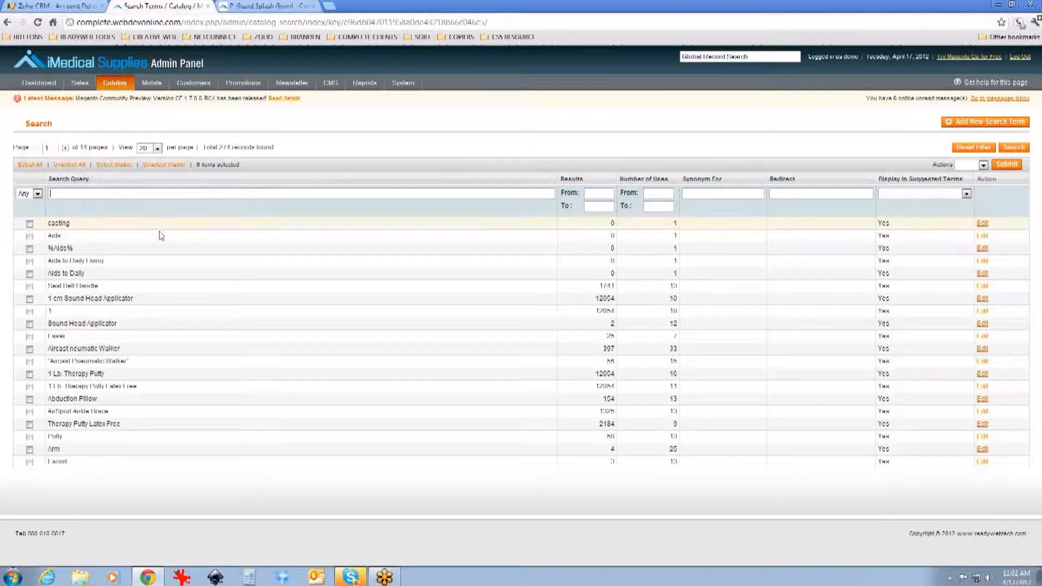
{"action": "left_click", "coordinate": [94, 264]}
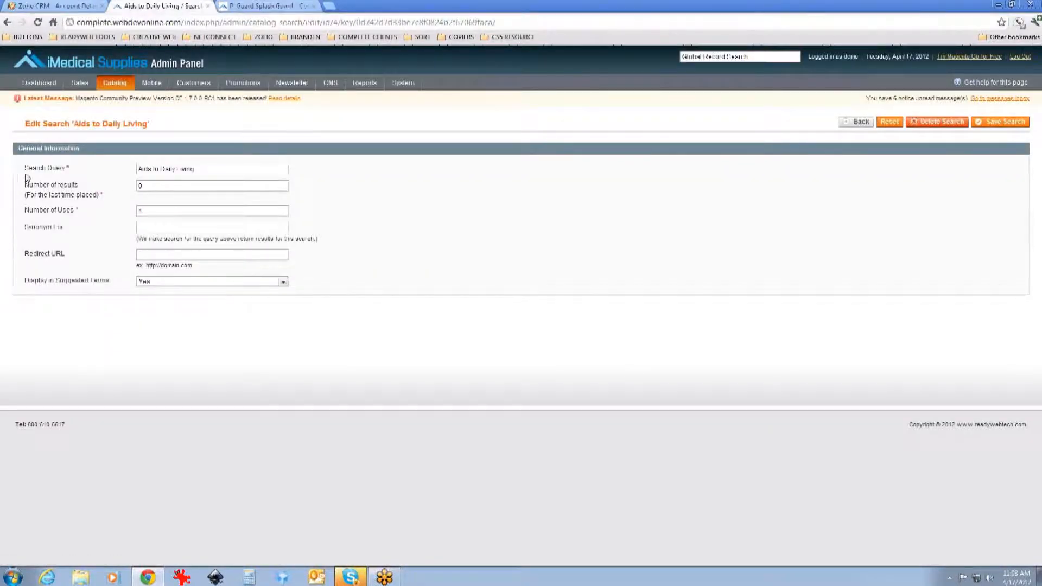
{"action": "left_click_drag", "start_coordinate": [230, 174], "coordinate": [121, 176]}
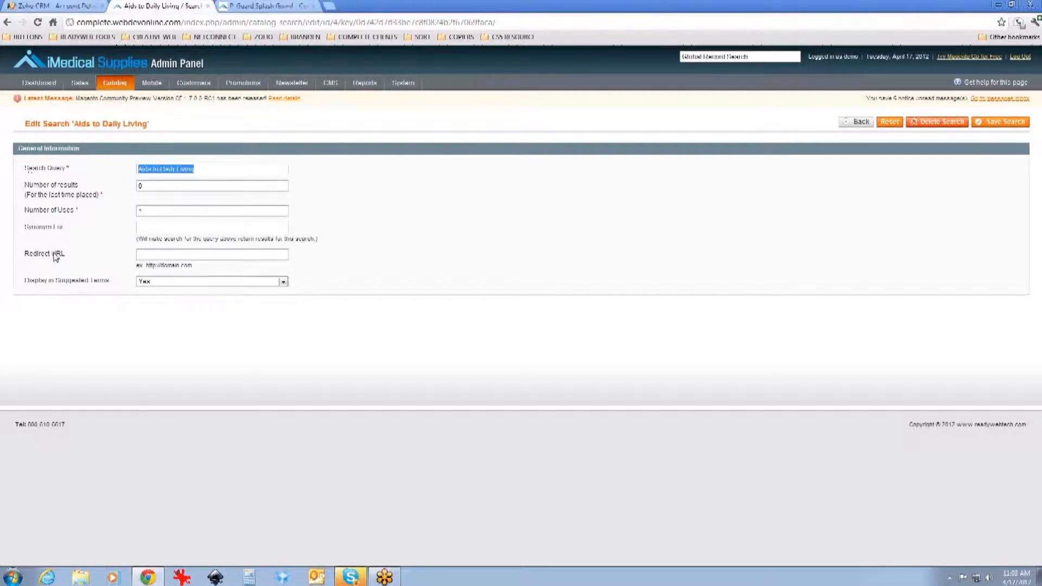
{"action": "left_click", "coordinate": [184, 231]}
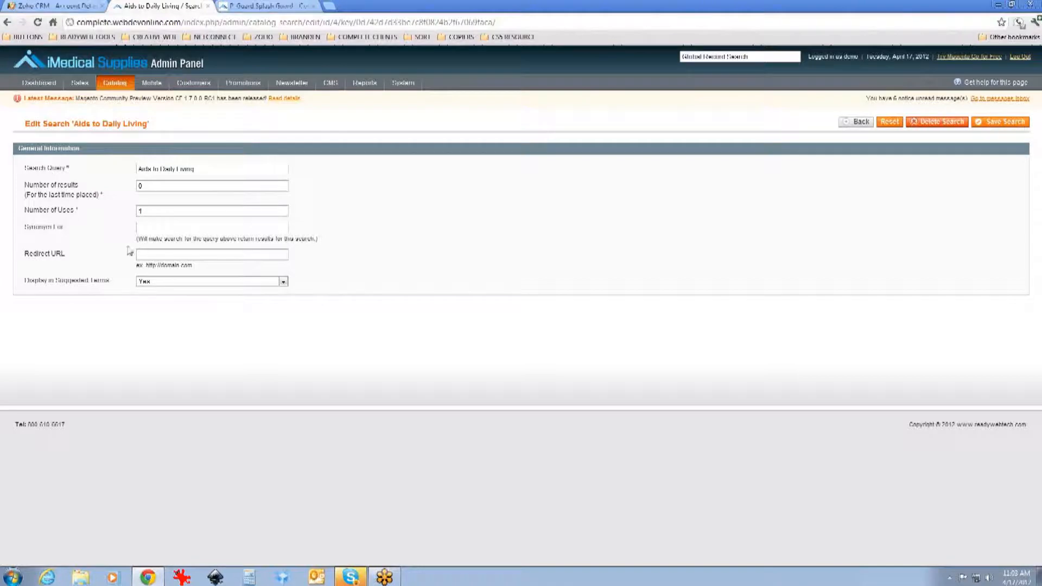
{"action": "left_click", "coordinate": [190, 255]}
Open the catalog's rating management list to review the rating names customers can score.
{"action": "mouse_move", "coordinate": [124, 87]}
{"action": "mouse_move", "coordinate": [118, 90]}
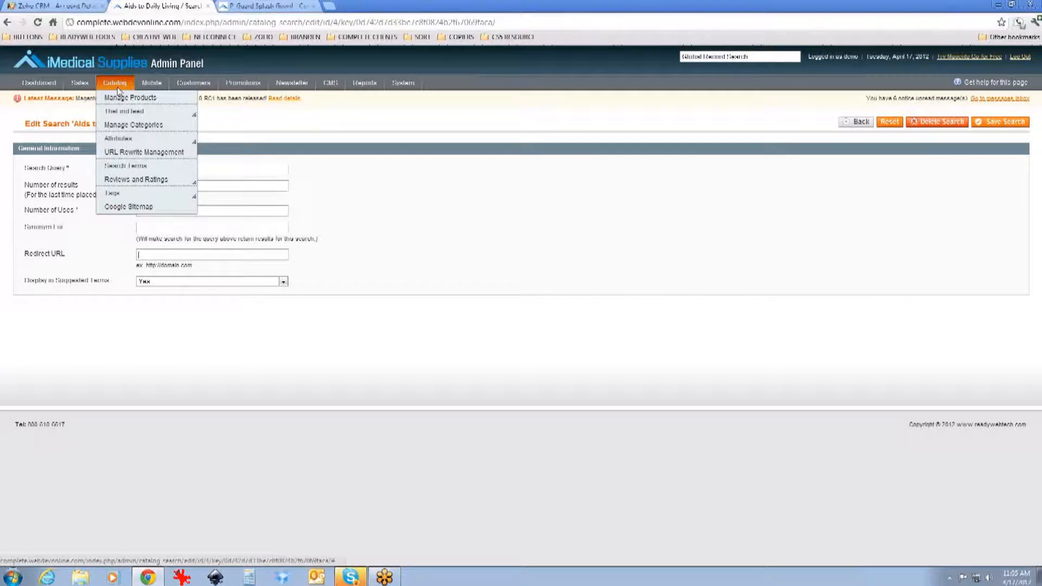
{"action": "mouse_move", "coordinate": [125, 180]}
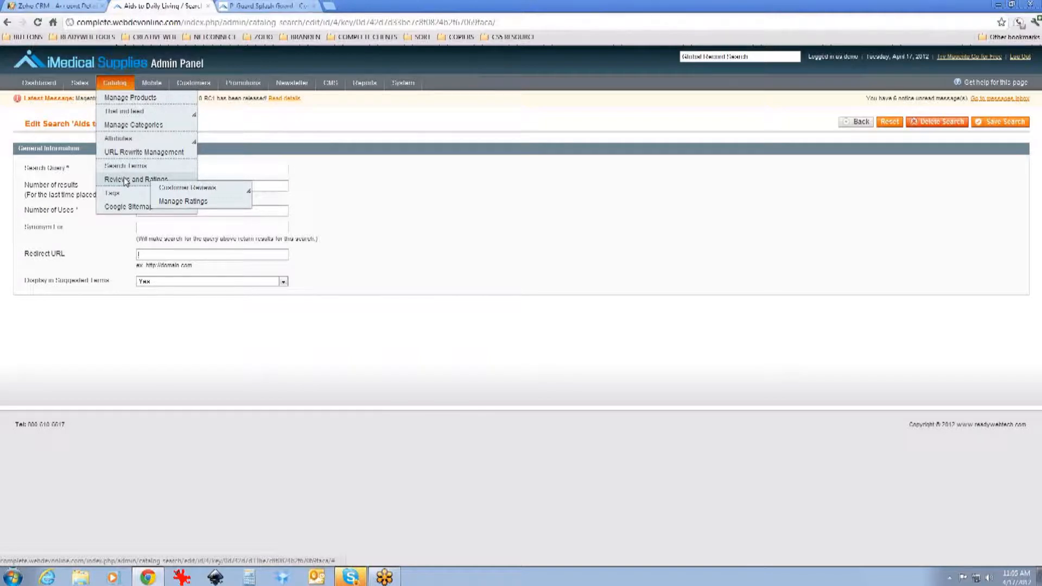
{"action": "mouse_move", "coordinate": [166, 190]}
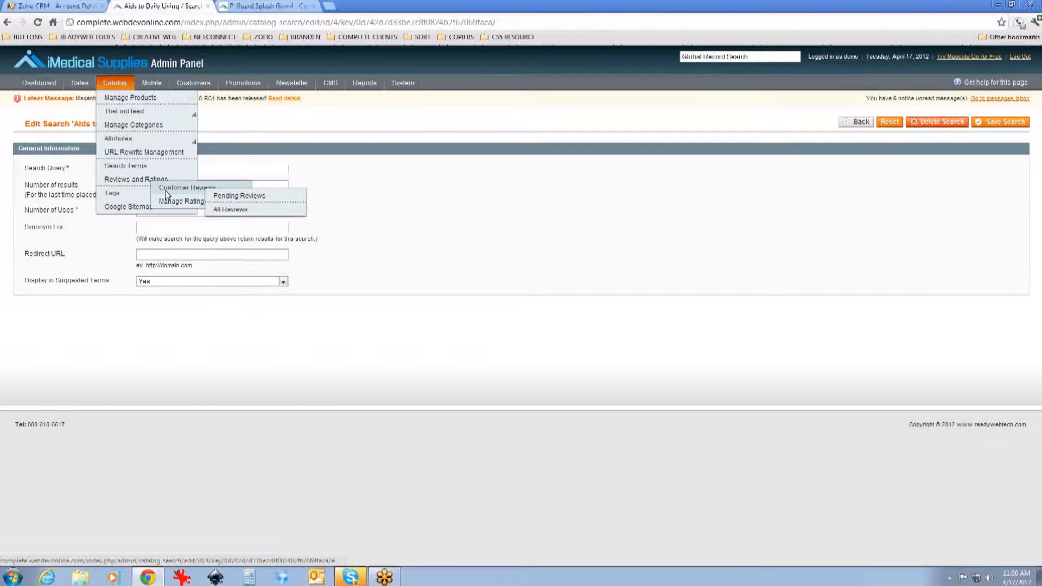
{"action": "left_click", "coordinate": [178, 202]}
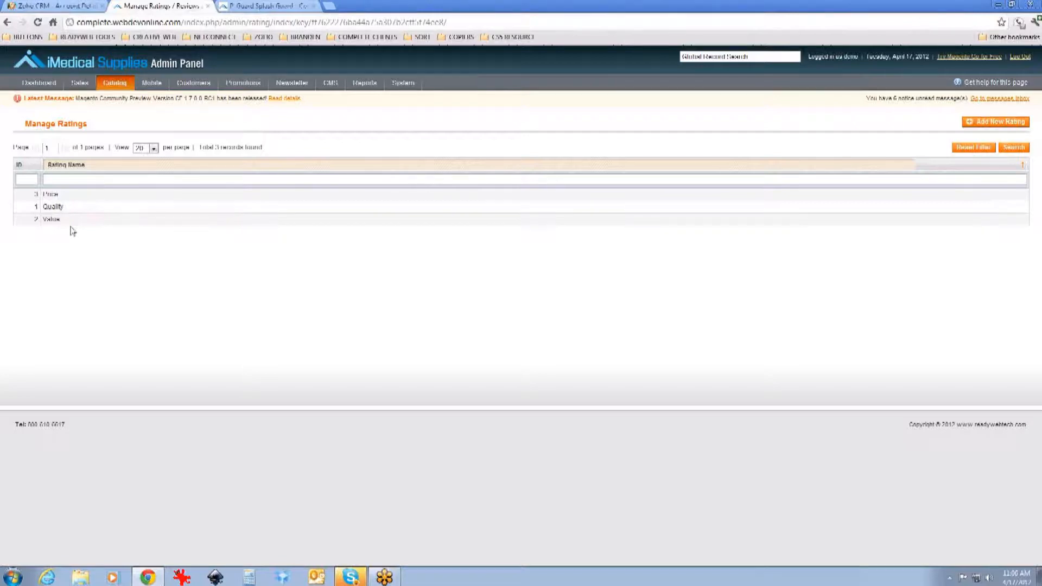
Open the list of pending customer reviews.
{"action": "mouse_move", "coordinate": [106, 91]}
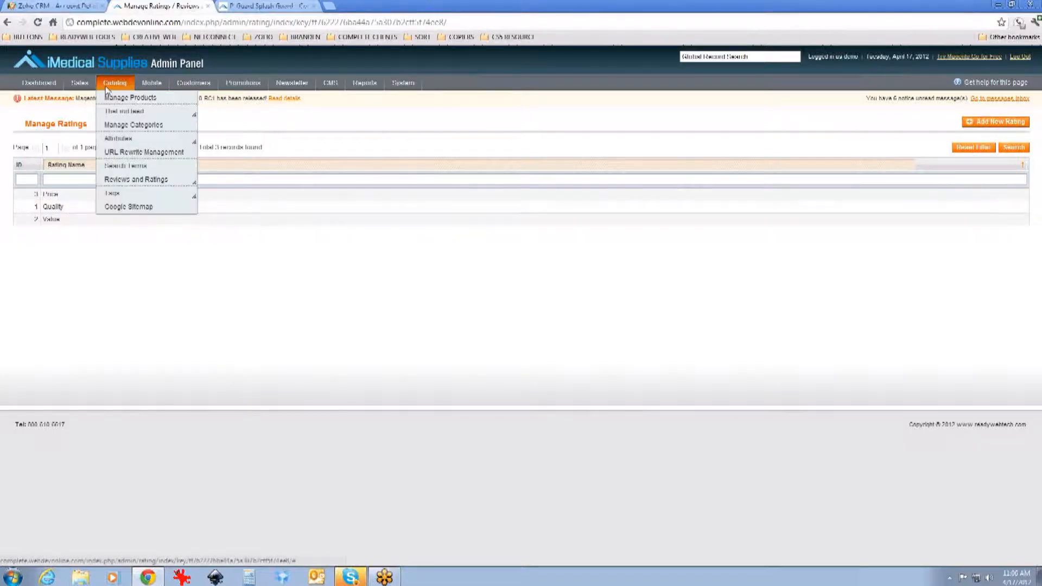
{"action": "mouse_move", "coordinate": [133, 179]}
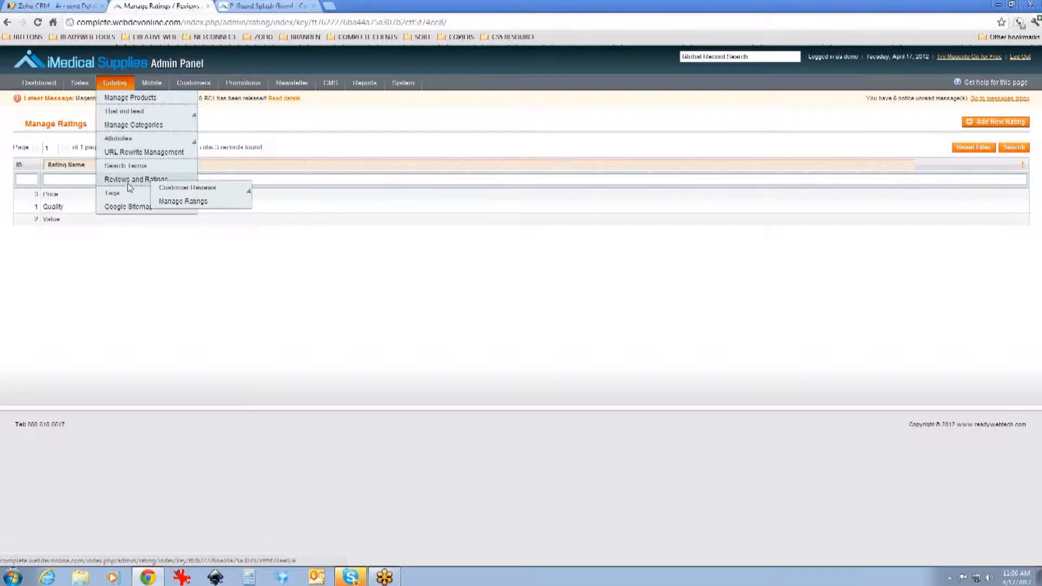
{"action": "mouse_move", "coordinate": [182, 189]}
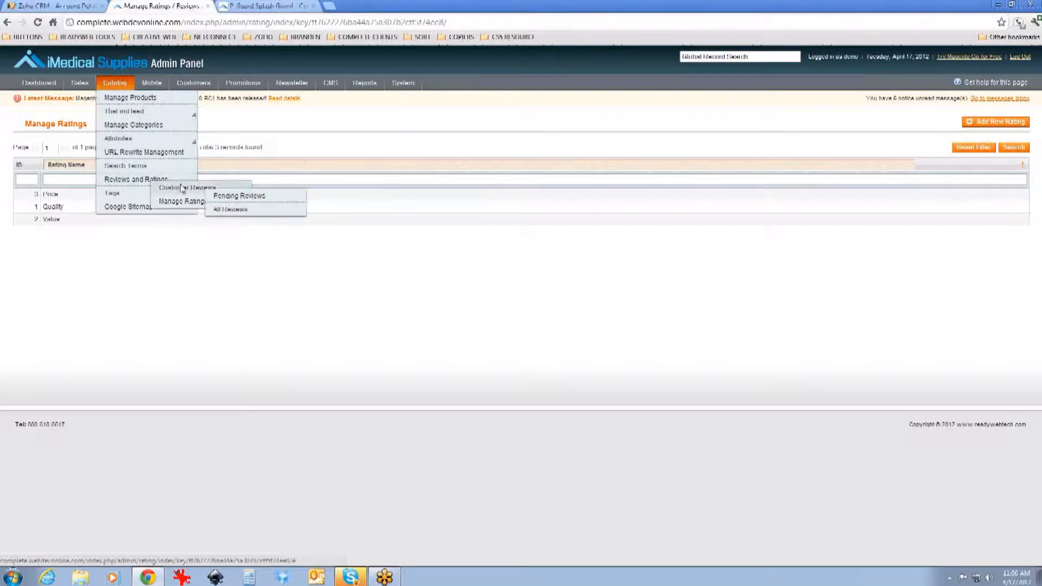
{"action": "left_click", "coordinate": [215, 196]}
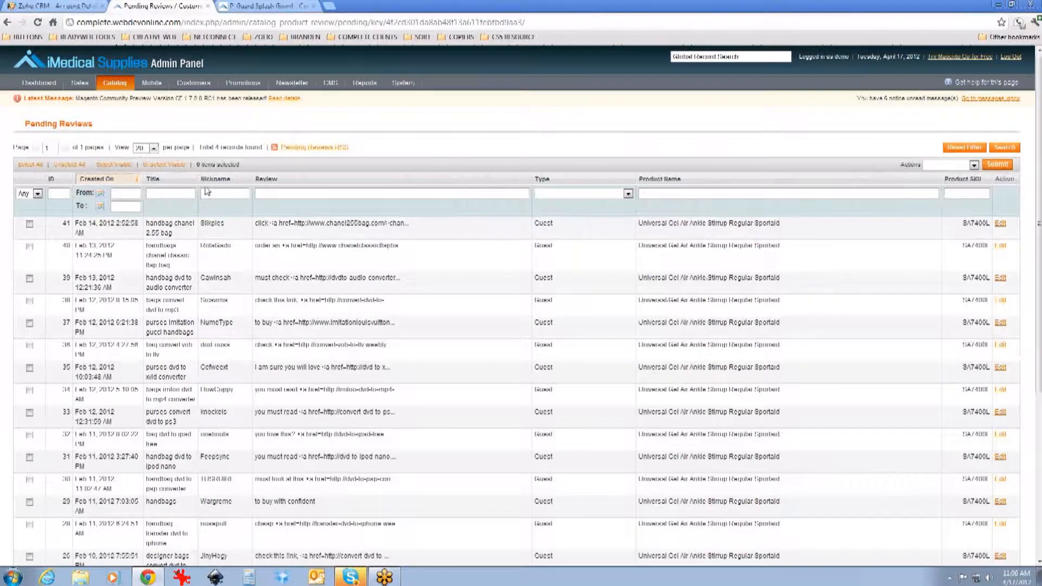
Open the pending review 'handbag chanel 2.55 bag', examine its summary and embedded link, and delete the review.
{"action": "left_click", "coordinate": [208, 224]}
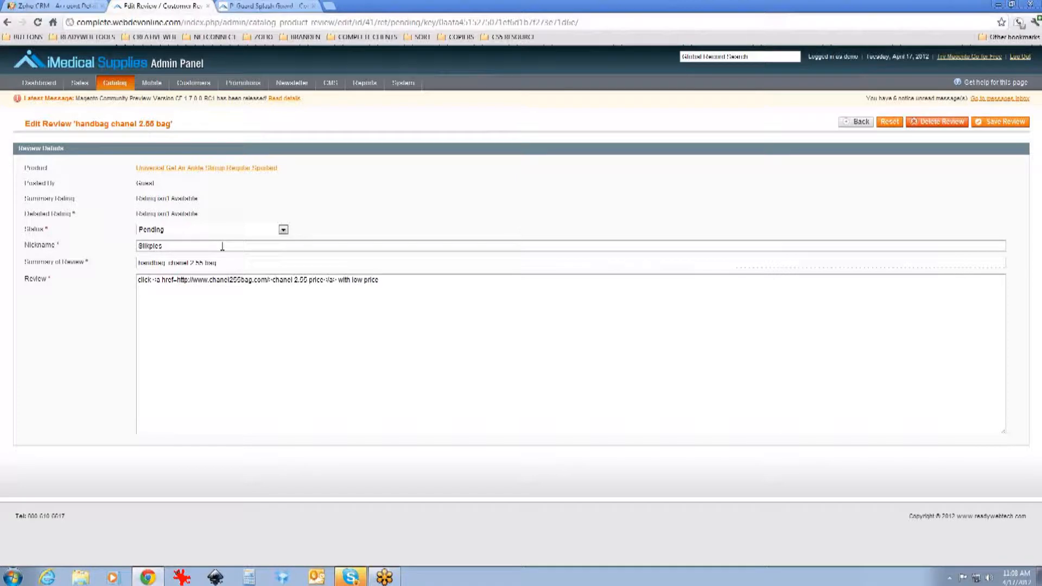
{"action": "left_click_drag", "start_coordinate": [217, 262], "coordinate": [136, 264]}
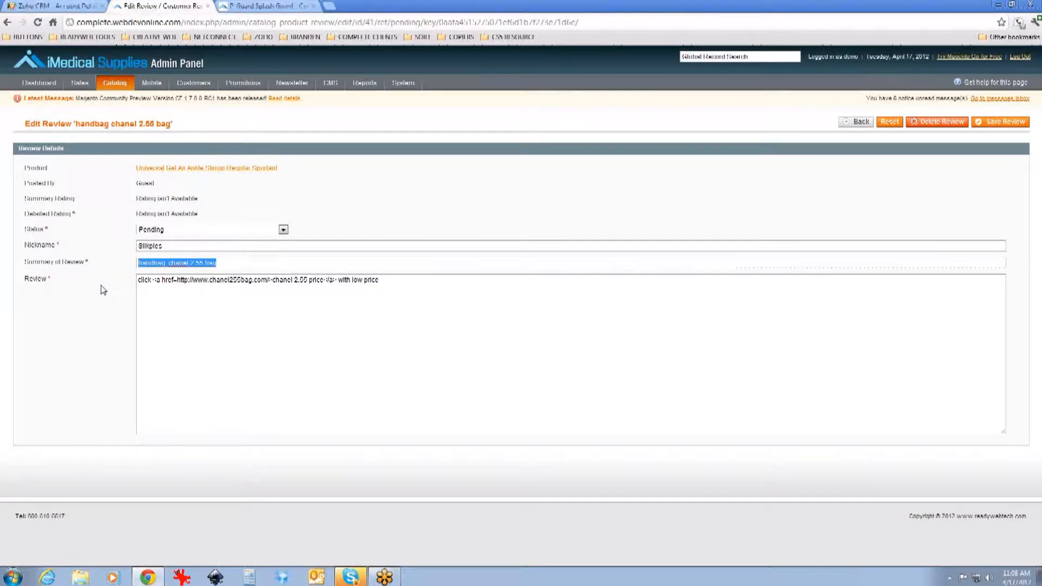
{"action": "left_click_drag", "start_coordinate": [153, 280], "coordinate": [324, 286]}
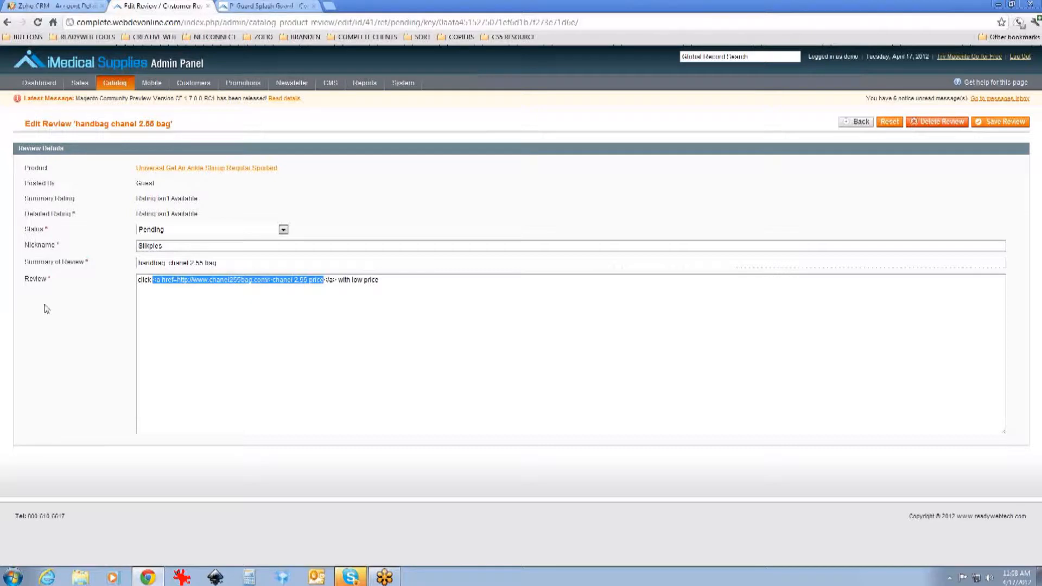
{"action": "left_click", "coordinate": [397, 281]}
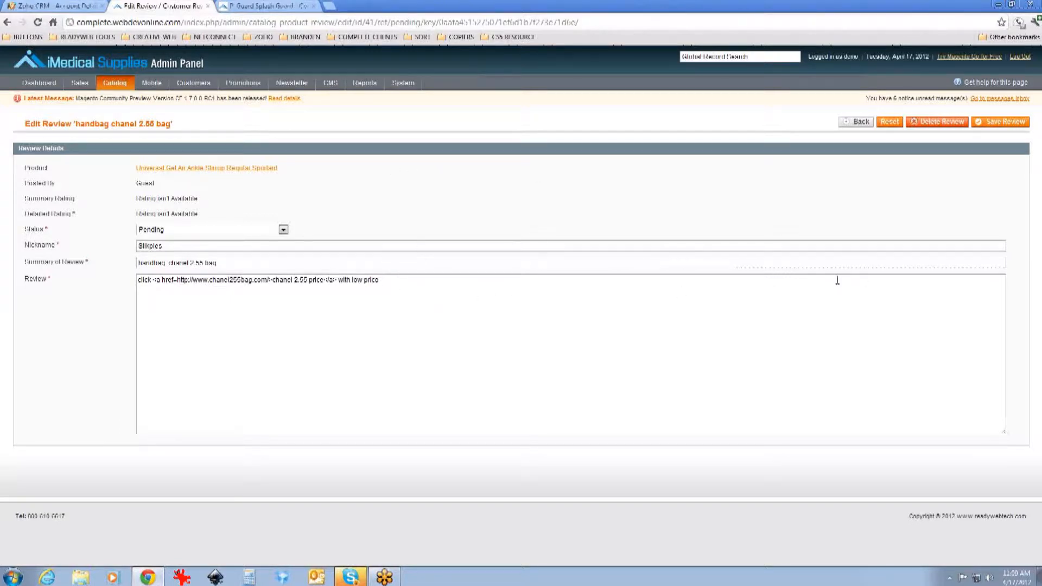
{"action": "left_click", "coordinate": [949, 124]}
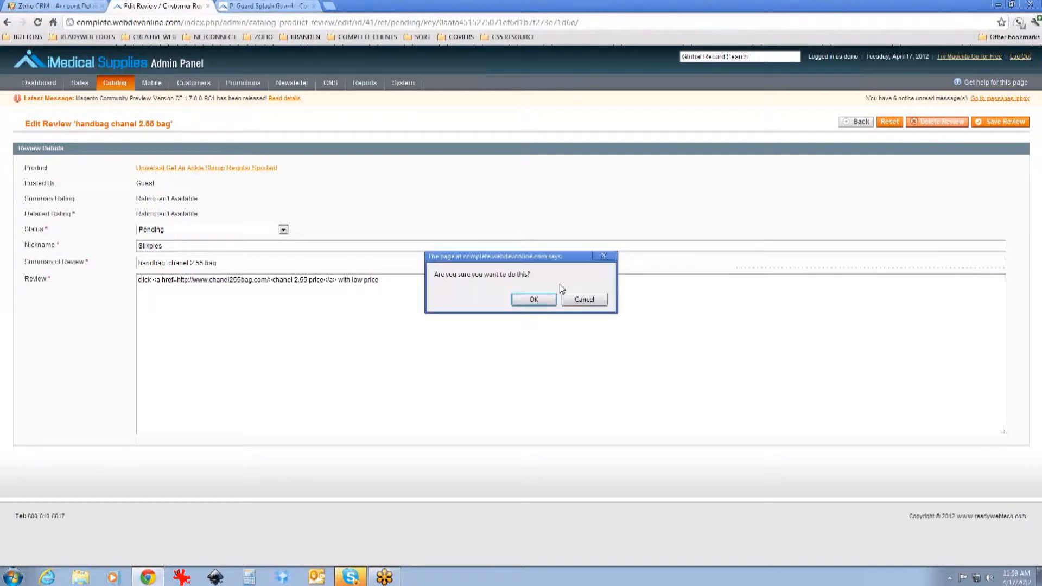
{"action": "left_click", "coordinate": [533, 300]}
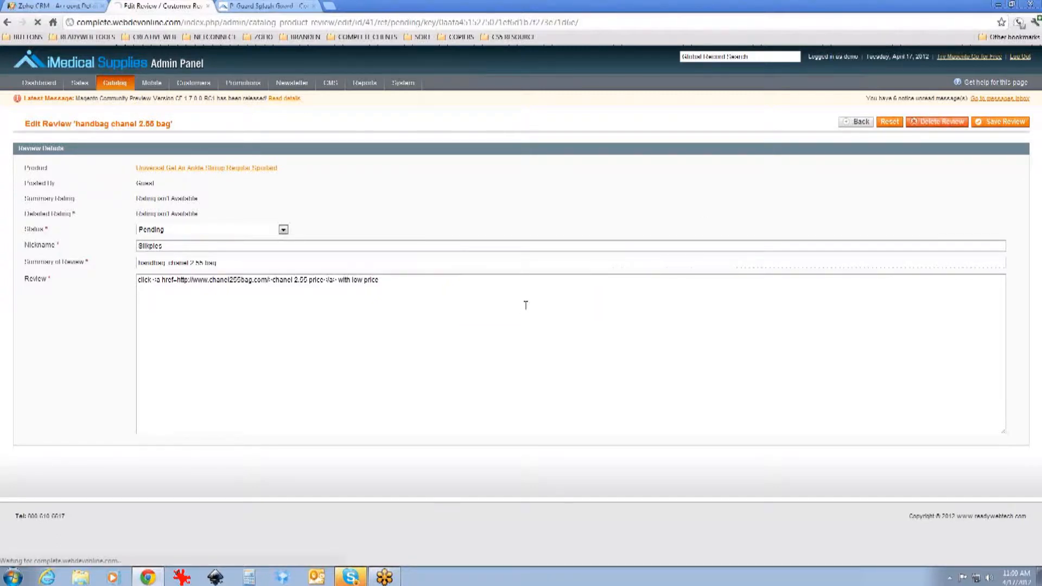
Look through the remaining pending reviews, checking their titles, review texts and product names for spam.
{"action": "scroll", "coordinate": [428, 326], "scroll_direction": "down", "scroll_amount": 3}
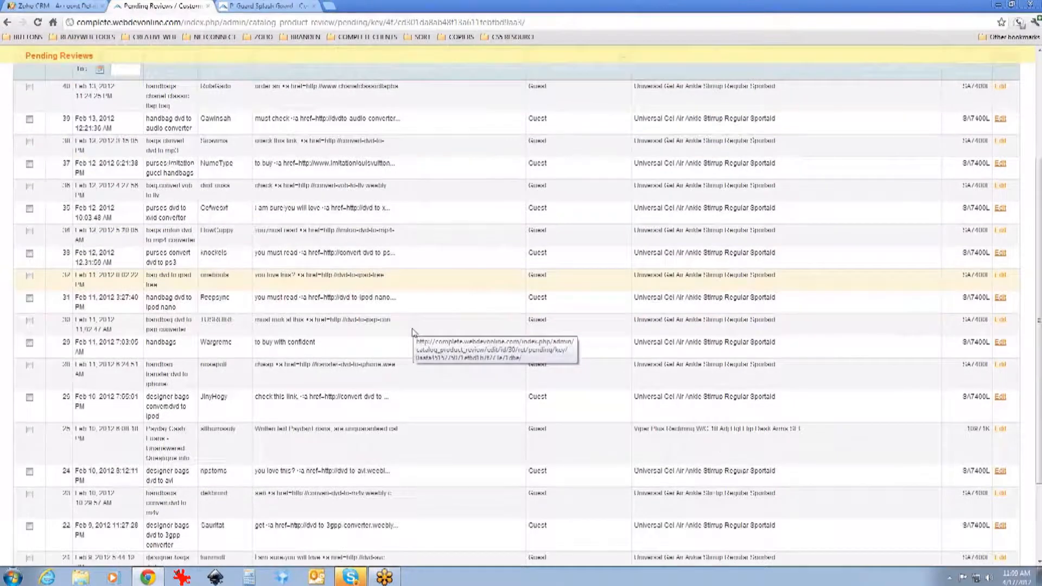
{"action": "scroll", "coordinate": [413, 332], "scroll_direction": "down", "scroll_amount": 2}
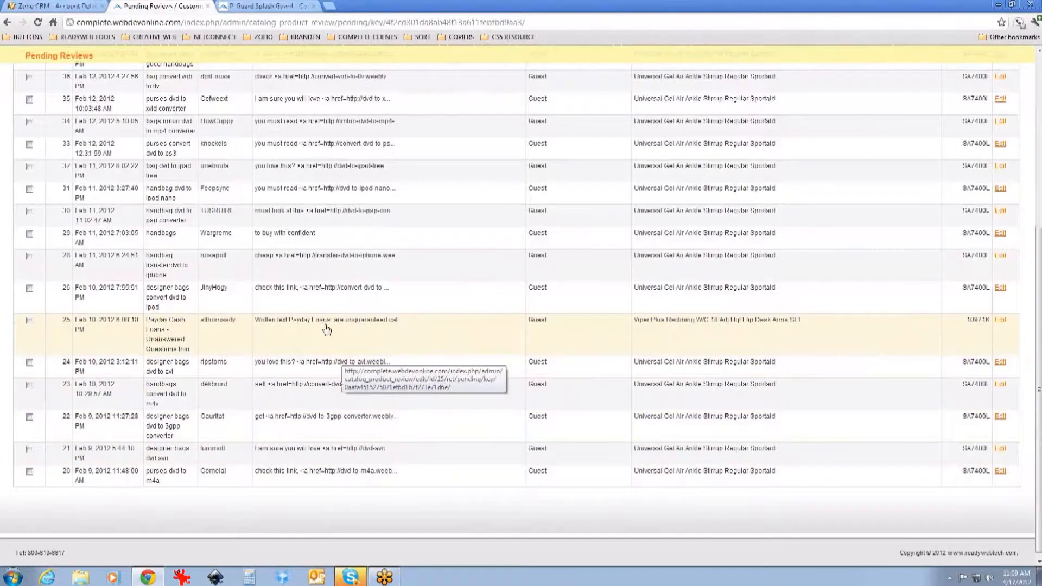
{"action": "scroll", "coordinate": [345, 278], "scroll_direction": "up", "scroll_amount": 1}
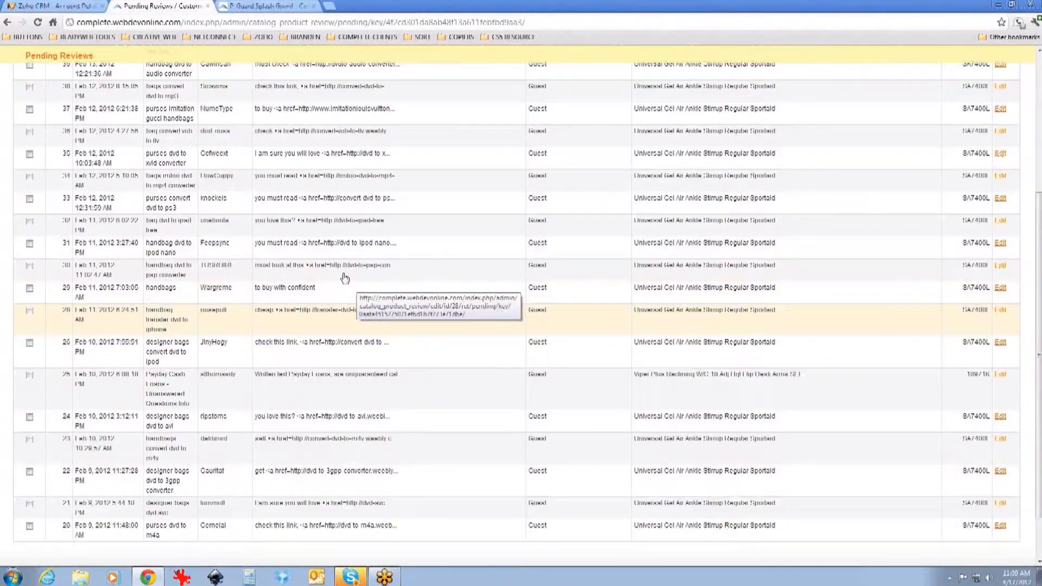
{"action": "scroll", "coordinate": [345, 278], "scroll_direction": "up", "scroll_amount": 3}
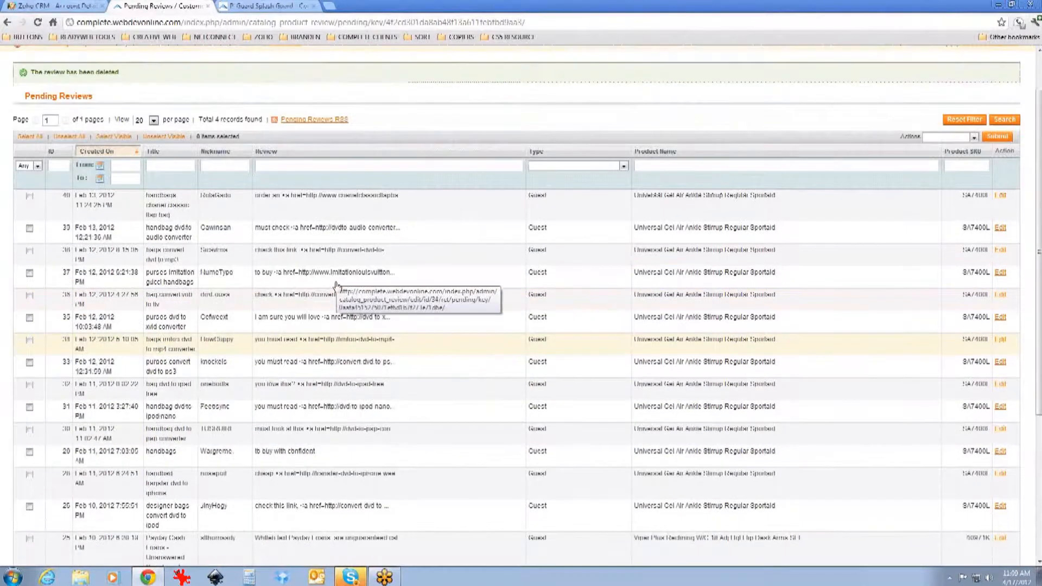
{"action": "scroll", "coordinate": [336, 286], "scroll_direction": "up", "scroll_amount": 1}
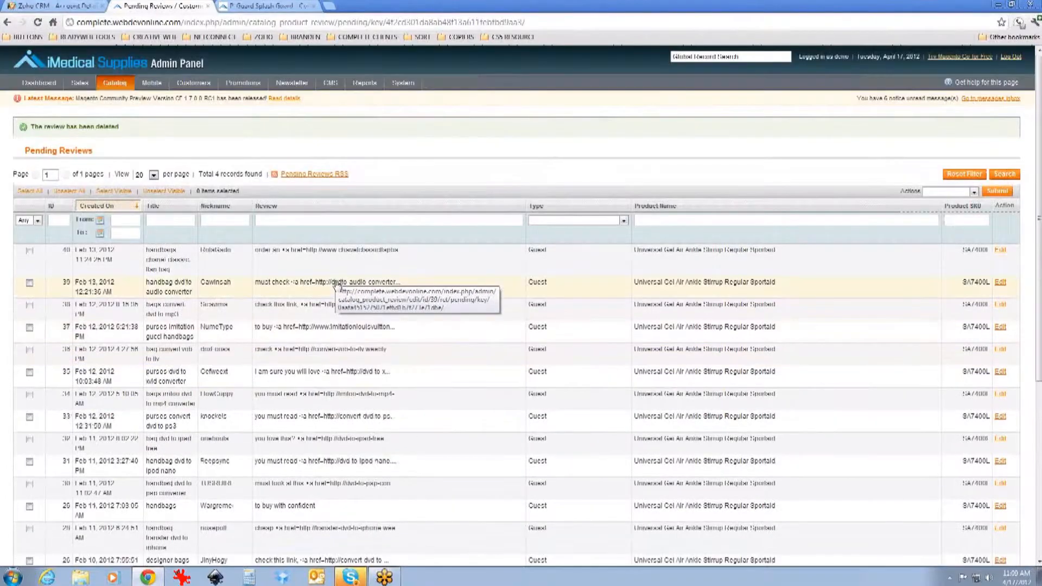
{"action": "scroll", "coordinate": [337, 284], "scroll_direction": "down", "scroll_amount": 4}
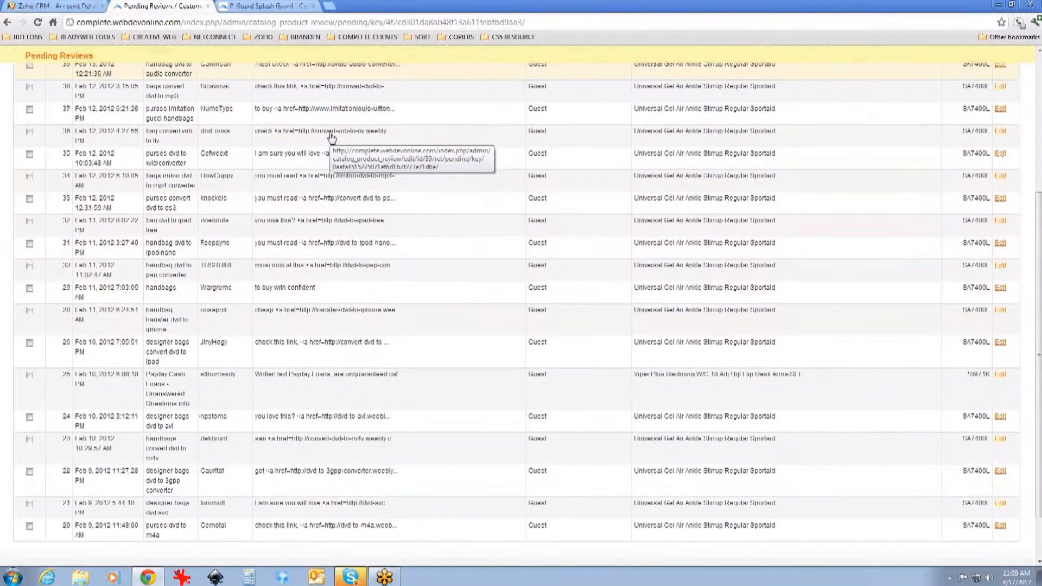
{"action": "scroll", "coordinate": [331, 135], "scroll_direction": "down", "scroll_amount": 1}
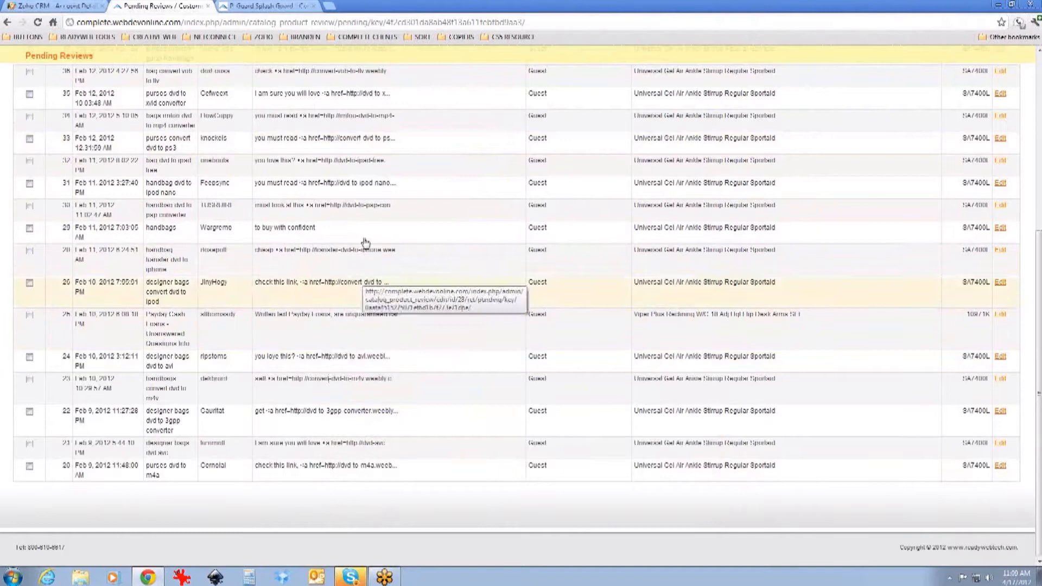
{"action": "scroll", "coordinate": [347, 193], "scroll_direction": "up", "scroll_amount": 4}
{"action": "scroll", "coordinate": [347, 193], "scroll_direction": "down", "scroll_amount": 2}
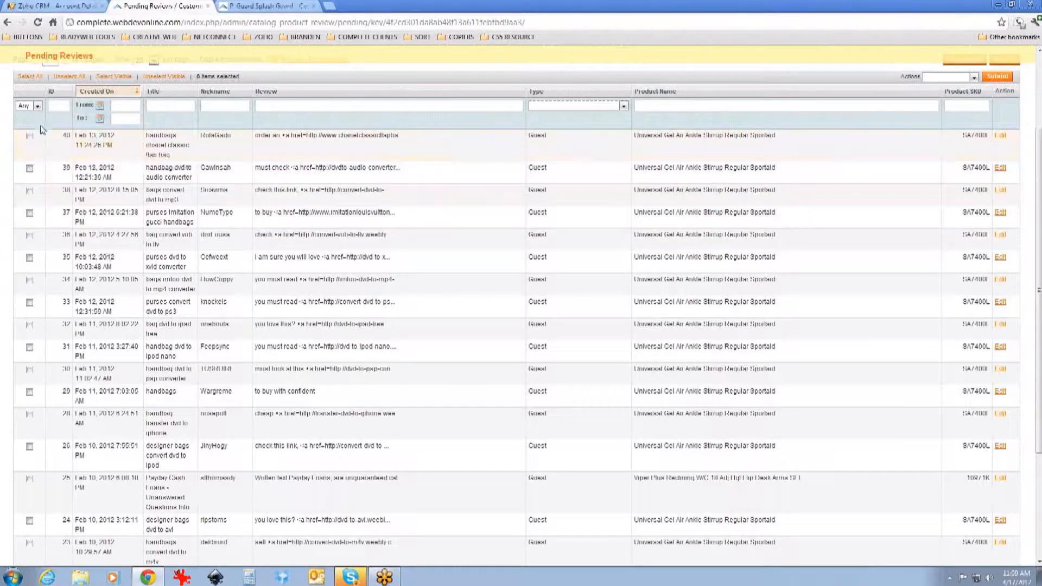
{"action": "scroll", "coordinate": [44, 133], "scroll_direction": "up", "scroll_amount": 1}
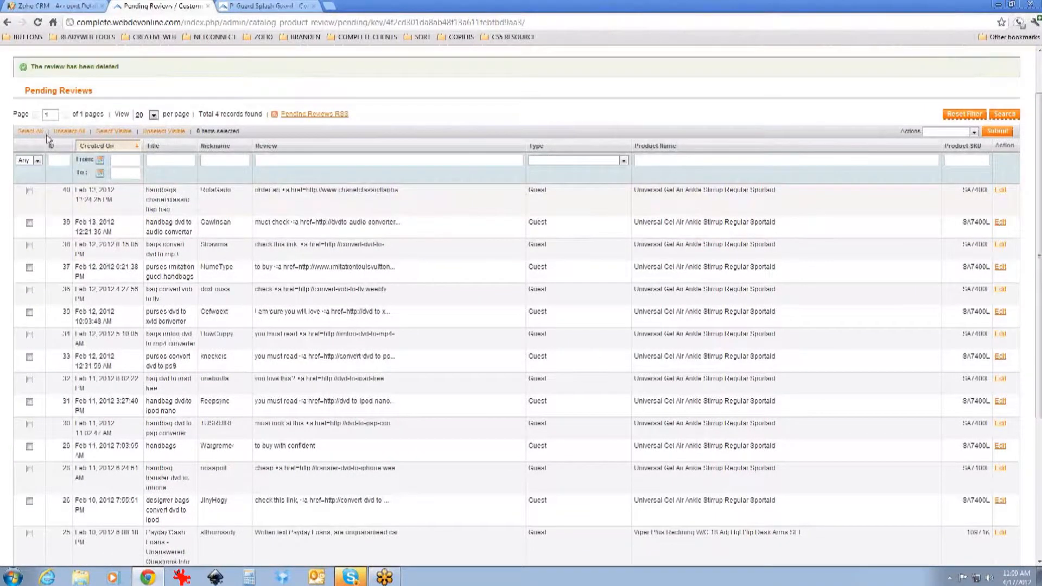
Select all pending reviews and delete them in one bulk action.
{"action": "left_click", "coordinate": [40, 131]}
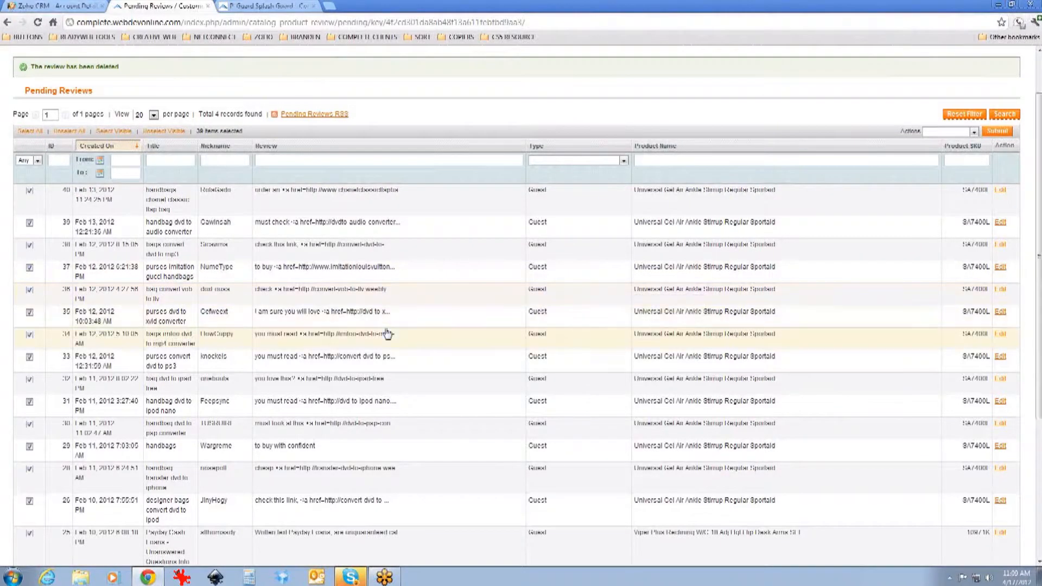
{"action": "scroll", "coordinate": [386, 333], "scroll_direction": "down", "scroll_amount": 2}
{"action": "scroll", "coordinate": [387, 332], "scroll_direction": "down", "scroll_amount": 1}
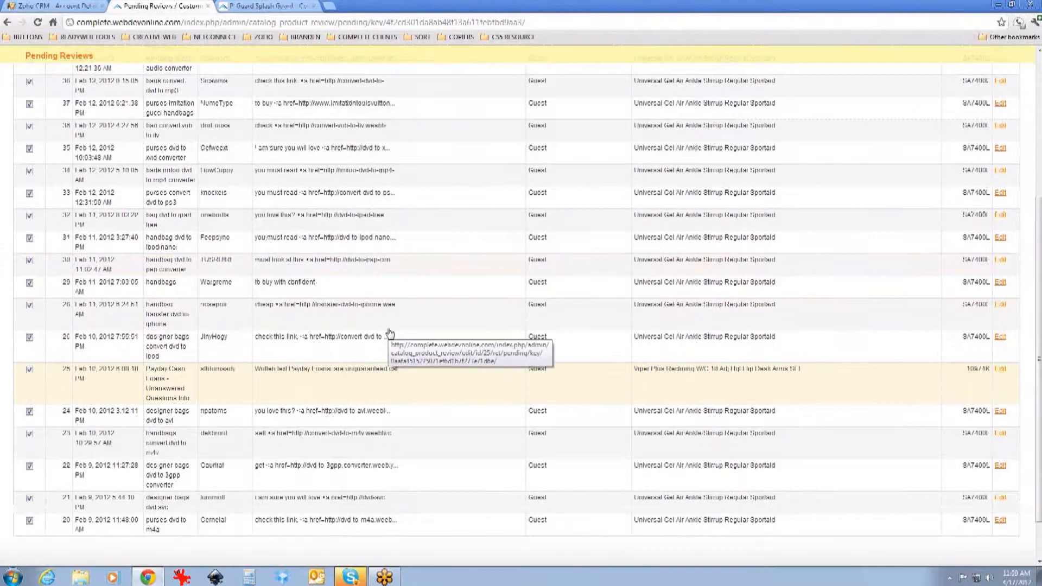
{"action": "scroll", "coordinate": [389, 332], "scroll_direction": "up", "scroll_amount": 4}
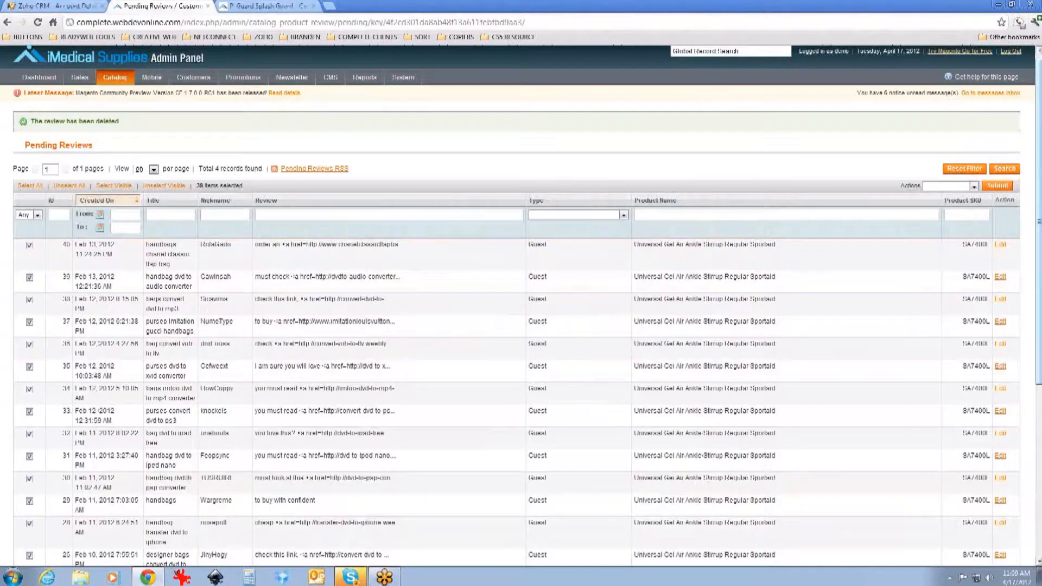
{"action": "left_click", "coordinate": [974, 186]}
{"action": "left_click", "coordinate": [968, 205]}
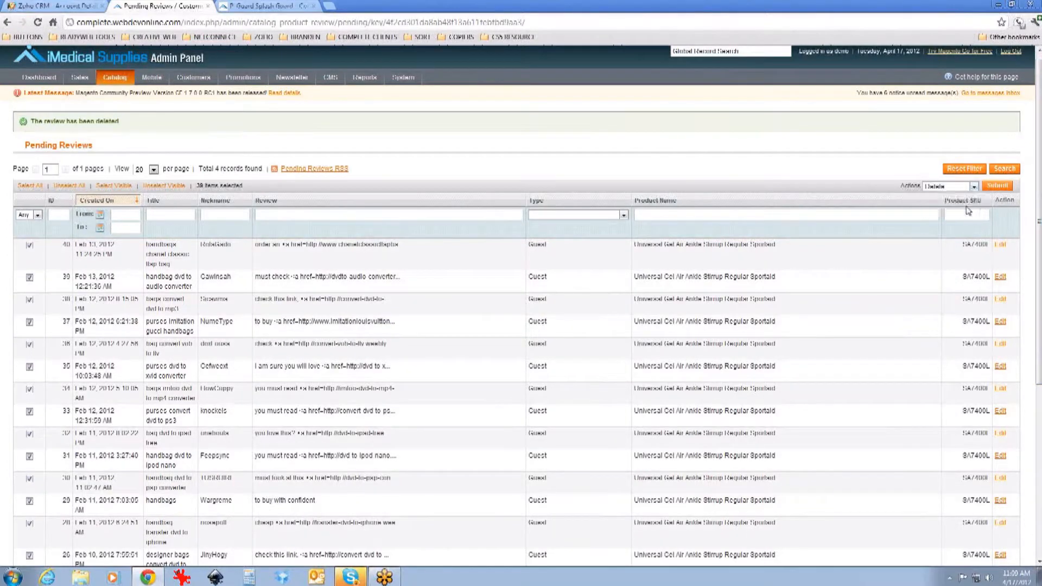
{"action": "left_click", "coordinate": [997, 185]}
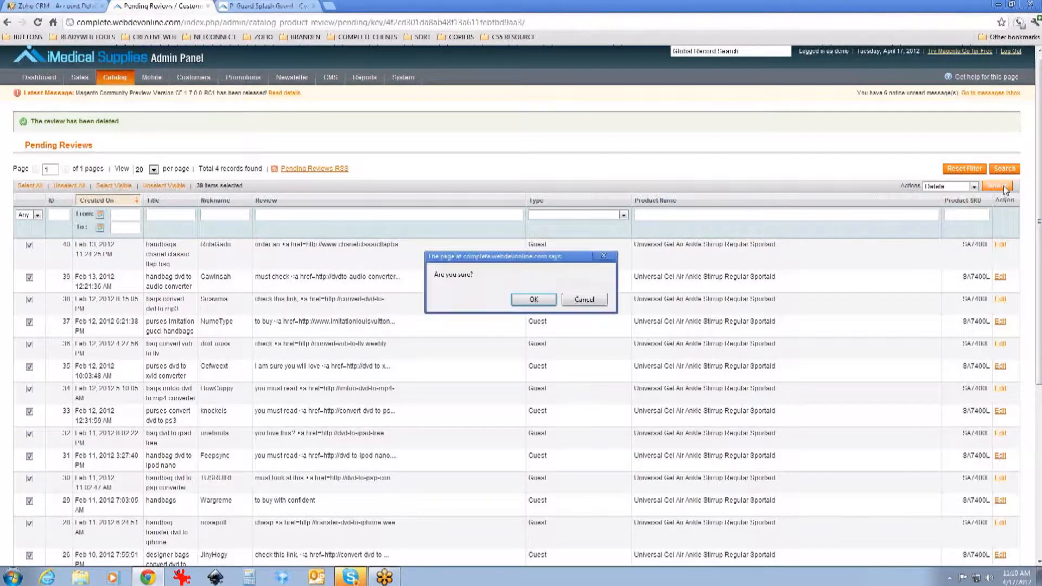
{"action": "left_click", "coordinate": [540, 300]}
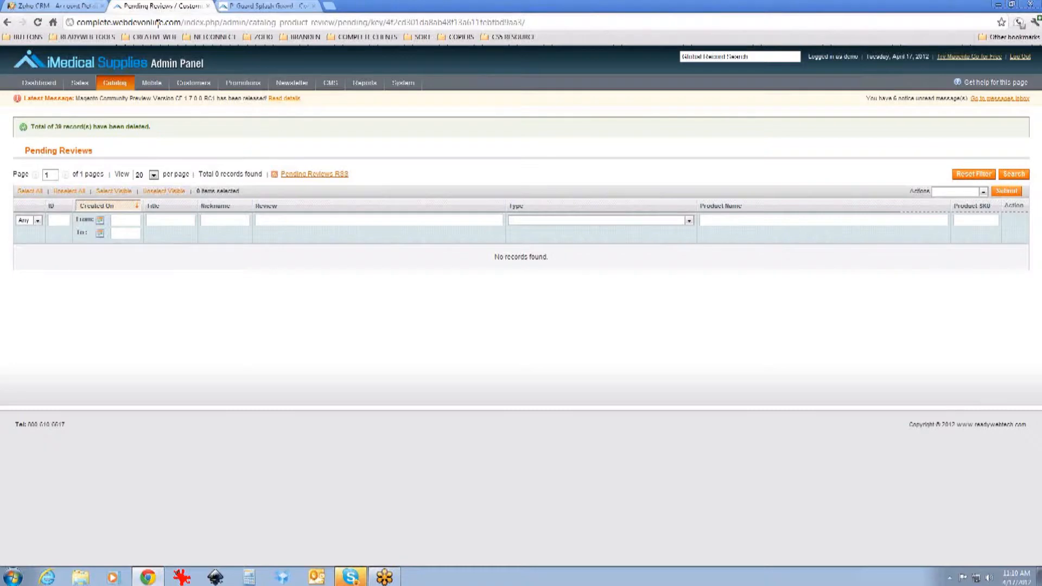
Show the catalog's tag management options for all tags and pending tags.
{"action": "mouse_move", "coordinate": [114, 82]}
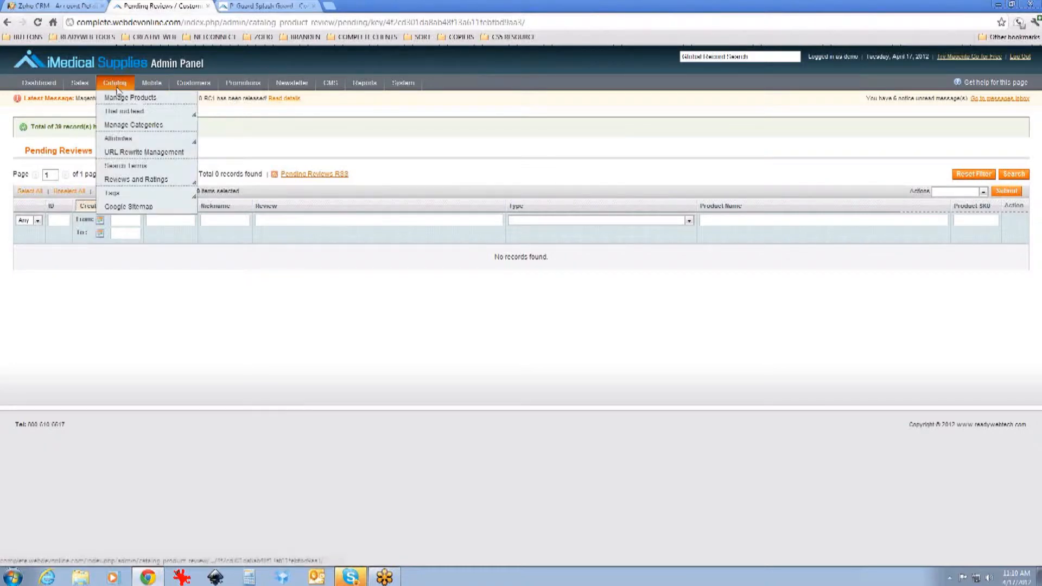
{"action": "mouse_move", "coordinate": [116, 112]}
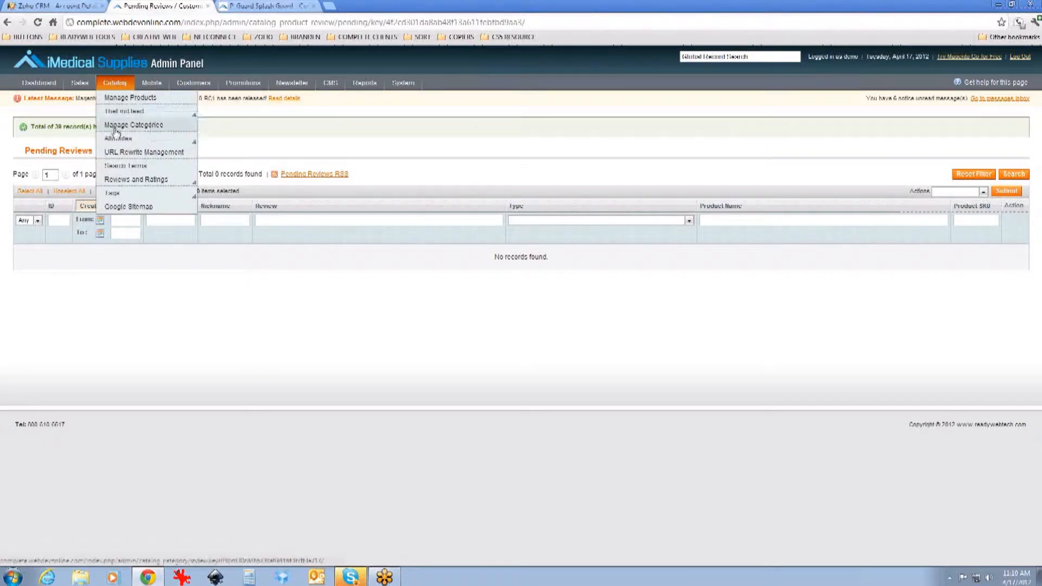
{"action": "mouse_move", "coordinate": [121, 137]}
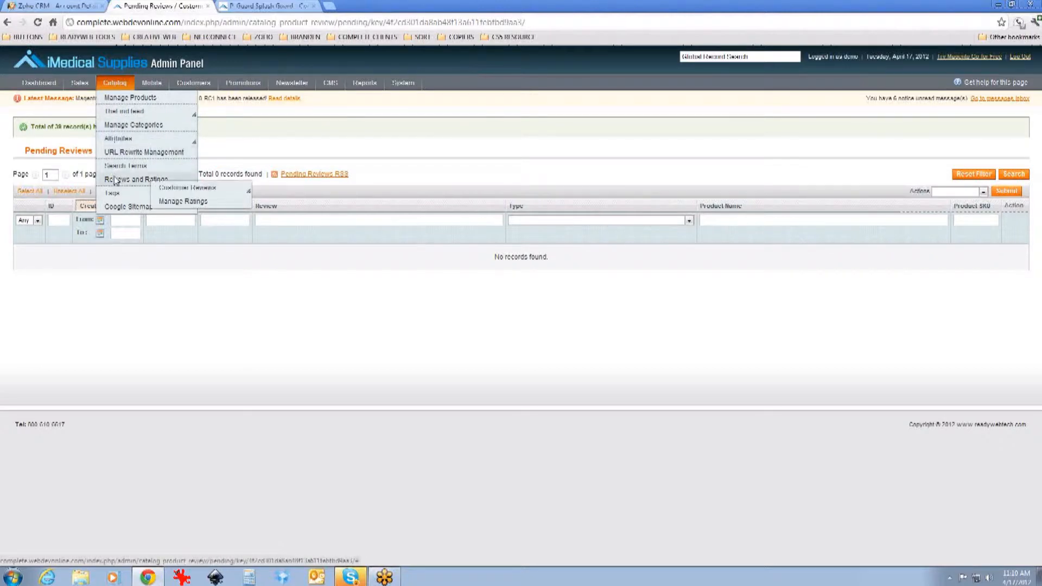
{"action": "mouse_move", "coordinate": [117, 194]}
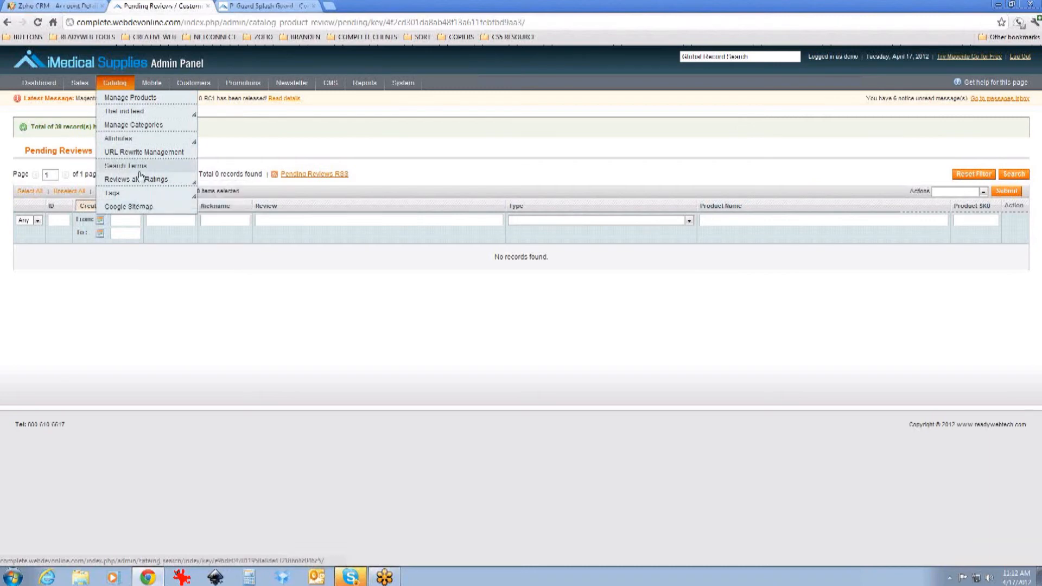
{"action": "mouse_move", "coordinate": [127, 197]}
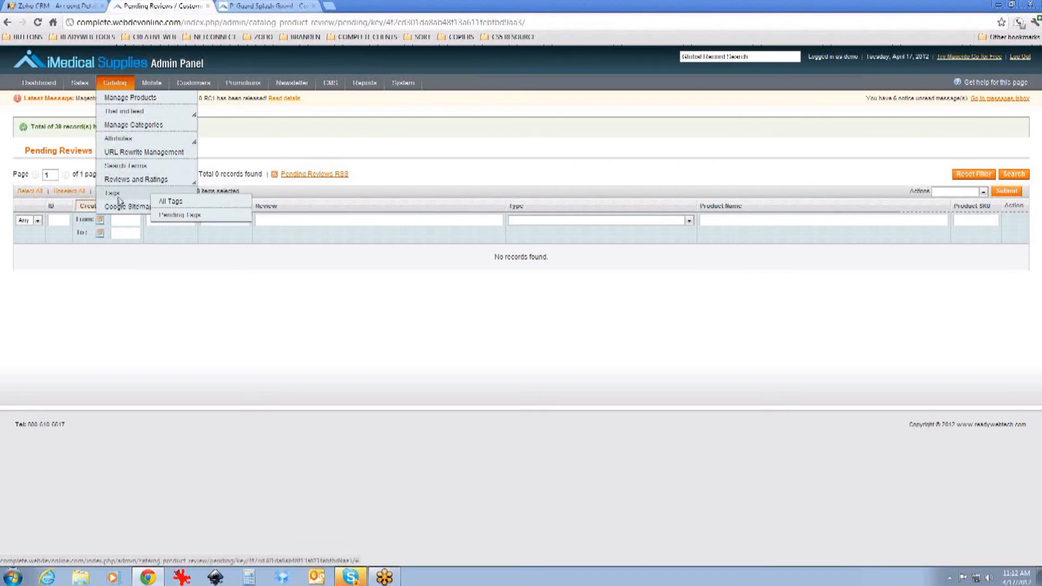